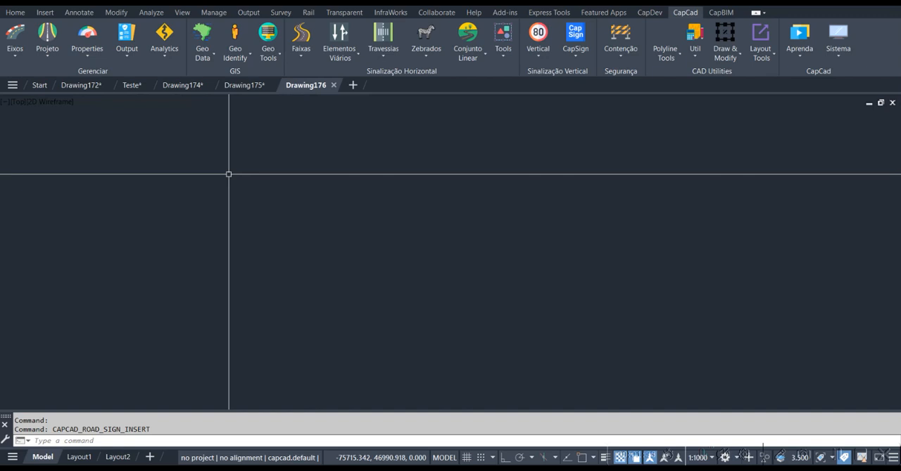
Open the Alignment Manager and load the example alignment BR010 from SampleProject
left_click(21, 57)
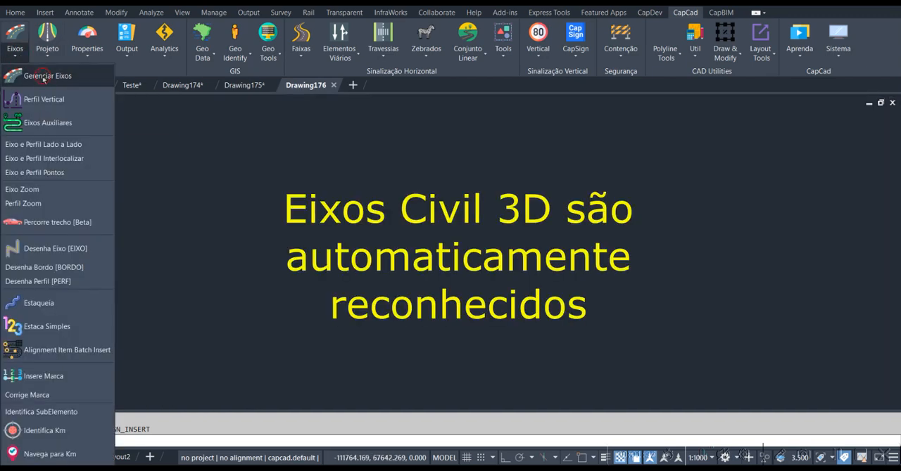
left_click(39, 79)
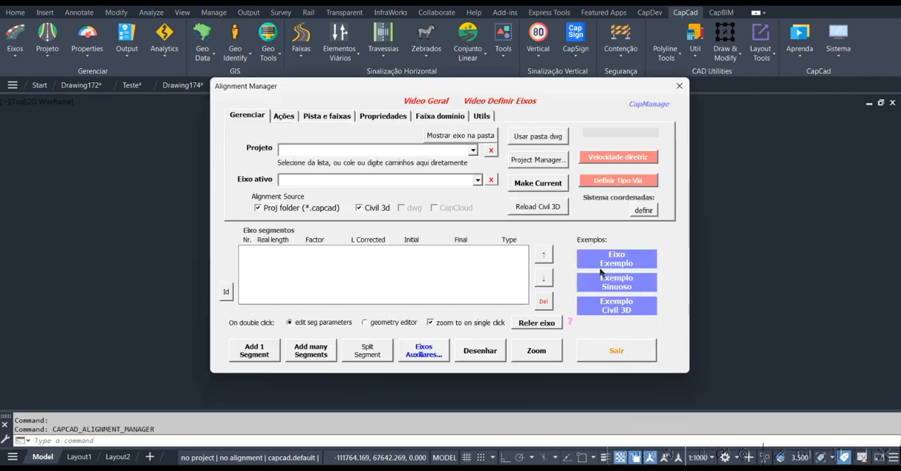
left_click(632, 264)
left_click(397, 272)
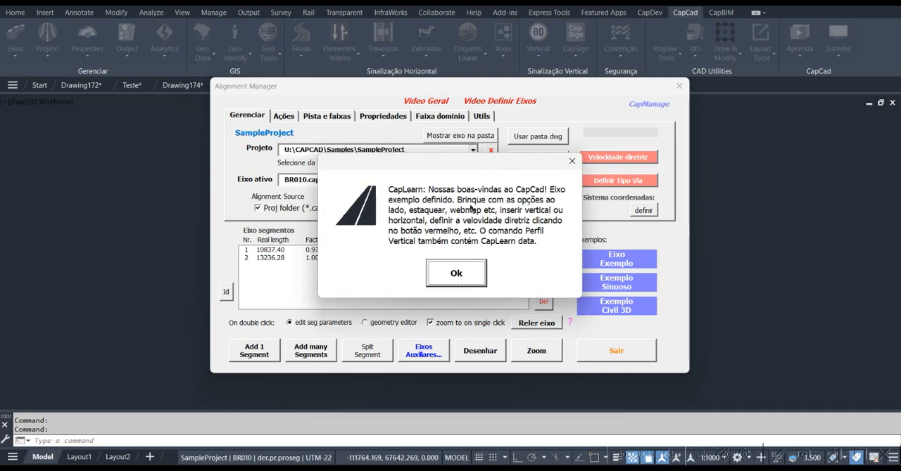
left_click(457, 276)
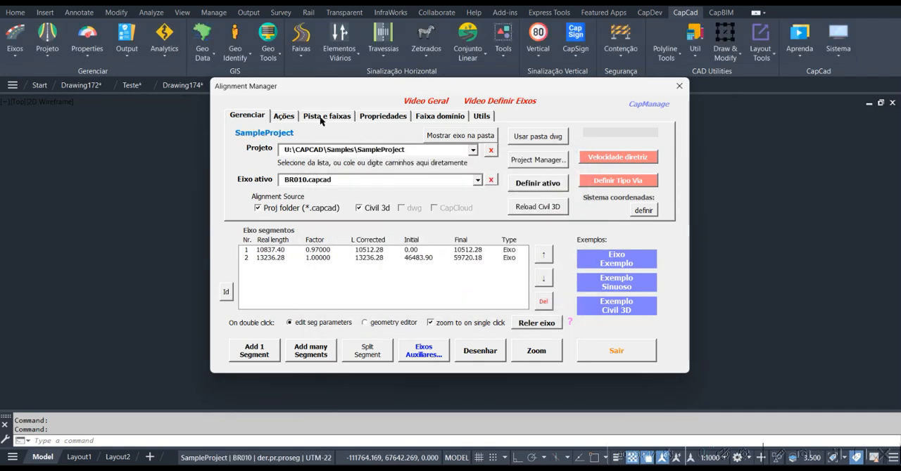
Create a two-way carriageway with 2 lanes per direction, lane width 3.5, central median 0, shoulder 2 and horizontal markings included
left_click(321, 119)
left_click(385, 142)
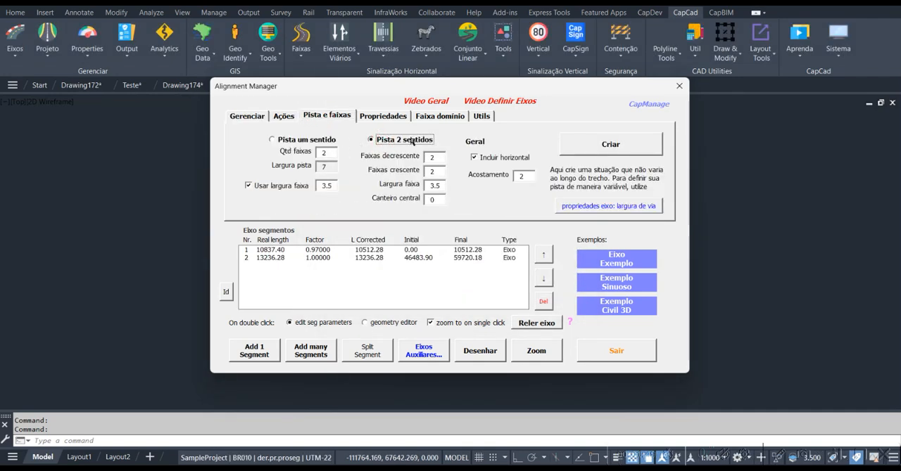
left_click(435, 173)
left_click(611, 144)
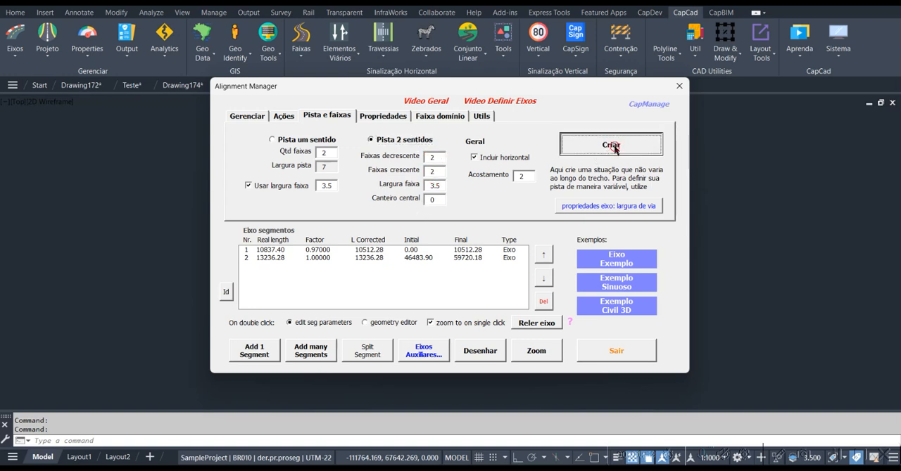
Zoom to the alignment, close the Alignment Manager, regenerate the drawing and examine the road's course
left_click(533, 354)
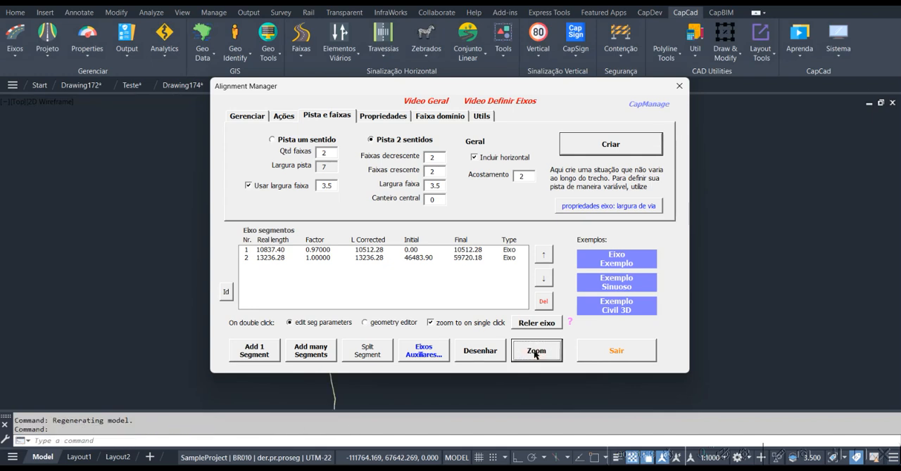
left_click(679, 86)
scroll(221, 353, "up", 6)
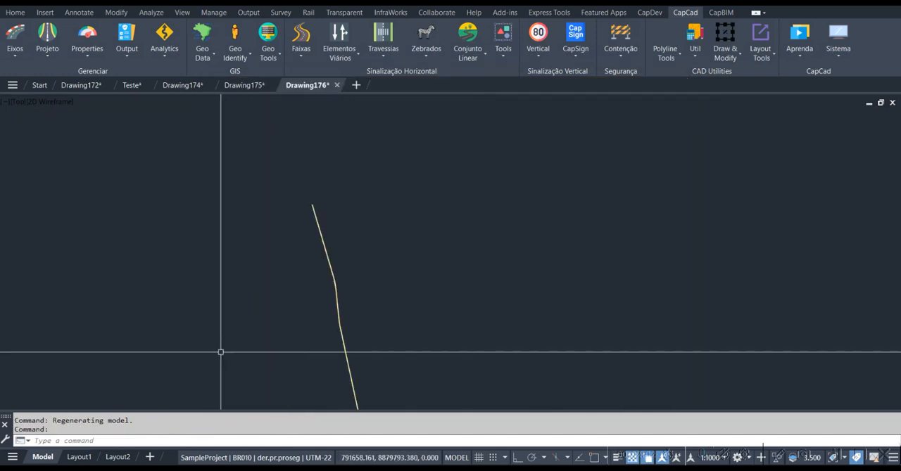
scroll(320, 291, "up", 5)
type("RE")
key("Return")
scroll(316, 238, "down", 10)
middle_click_drag(524, 180, 366, 347)
scroll(442, 236, "down", 6)
middle_click_drag(498, 120, 386, 207)
scroll(390, 211, "up", 9)
scroll(417, 247, "up", 4)
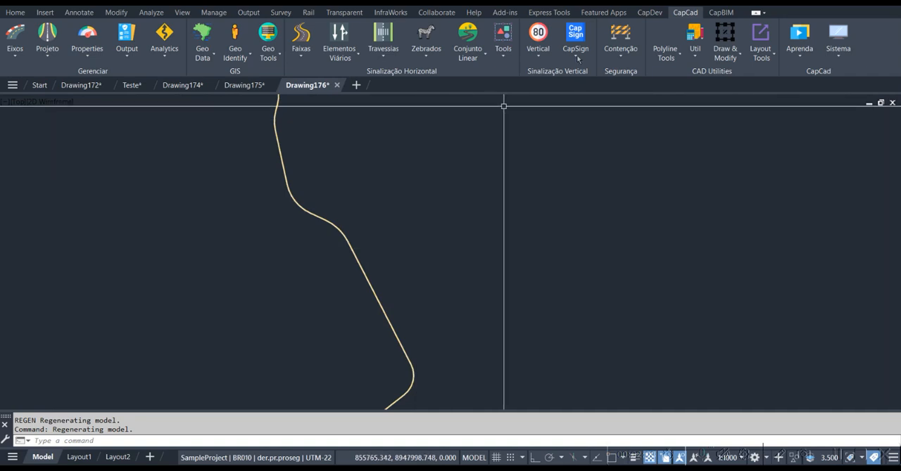
Open the assistant for batch kilometre markers (MQs), place it clear of the alignment and check its sign blocks
left_click(538, 49)
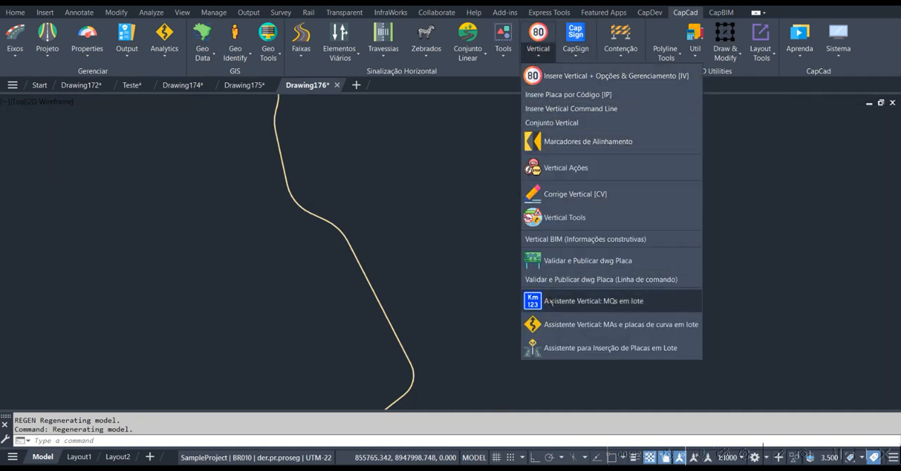
left_click(619, 301)
left_click_drag(417, 80, 616, 76)
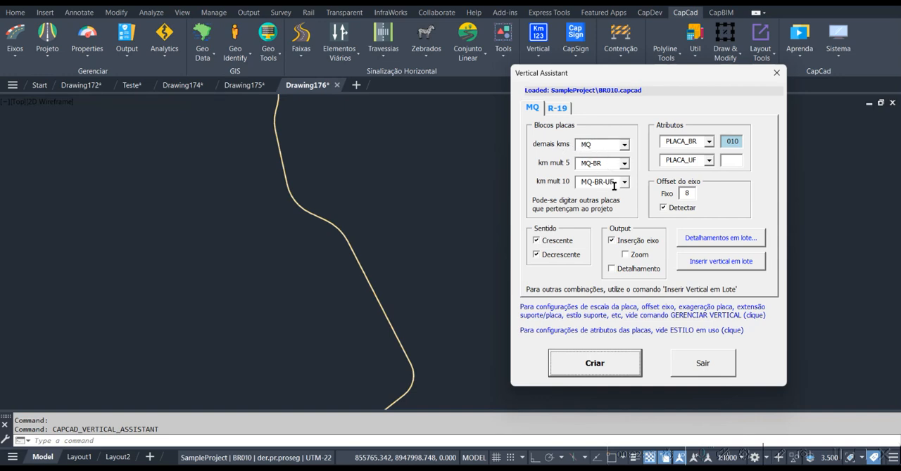
left_click(605, 182)
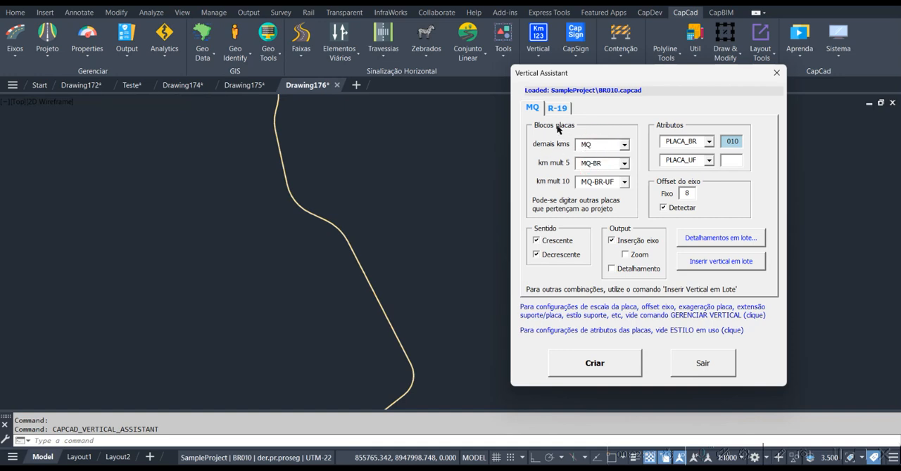
left_click(592, 365)
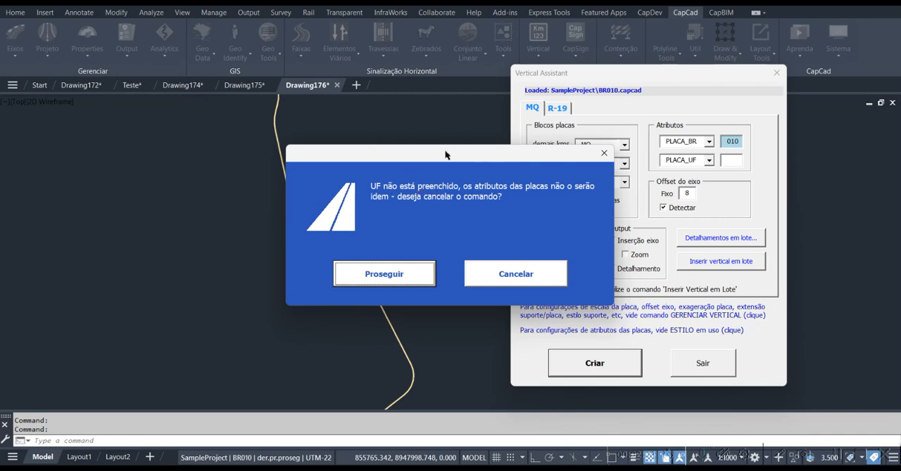
left_click_drag(571, 159, 462, 167)
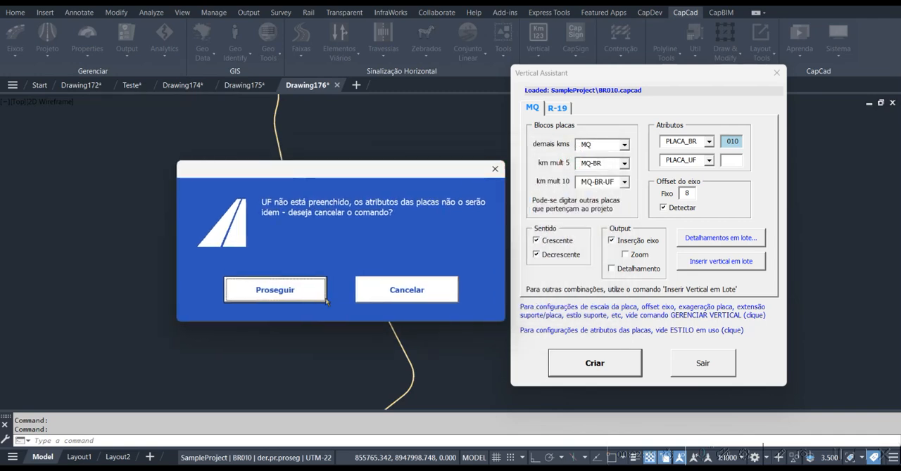
left_click(395, 296)
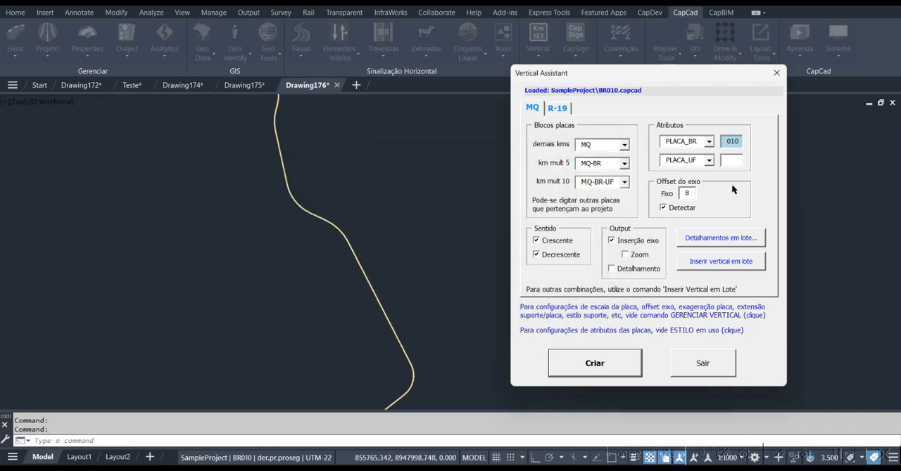
Set the PLACA_UF attribute to RR and create the kilometre markers in both directions, closing the assistant
left_click(739, 159)
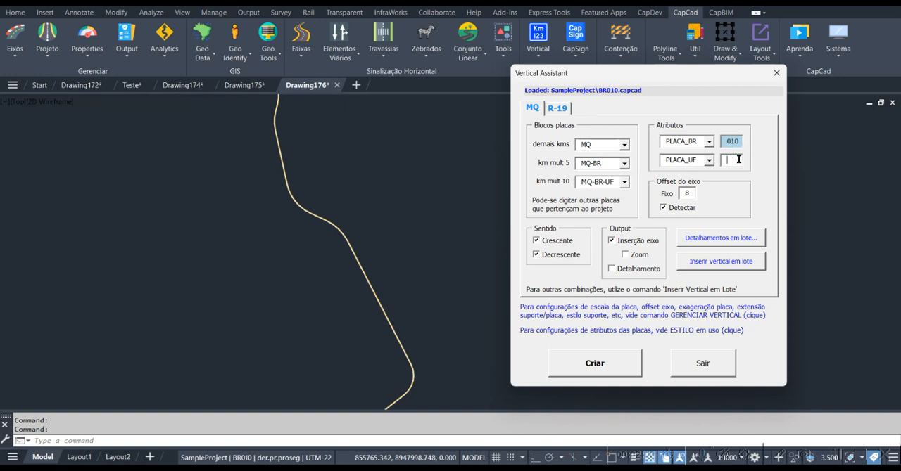
left_click(594, 365)
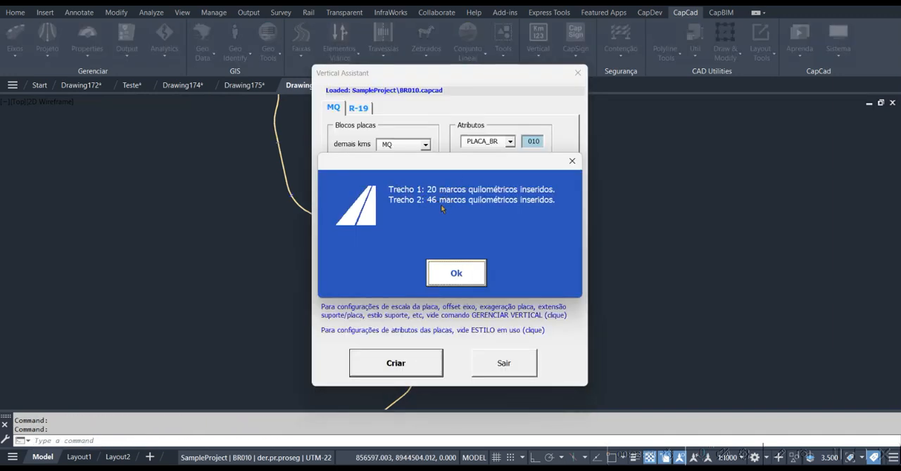
left_click(451, 273)
left_click(577, 73)
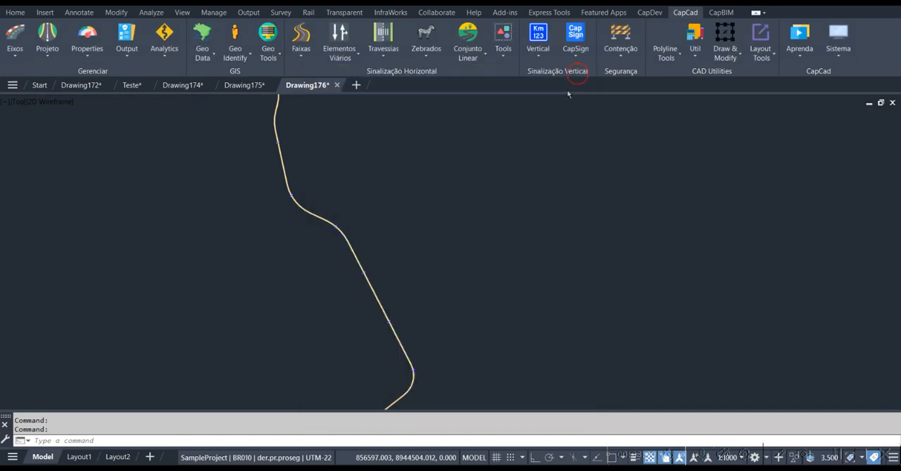
Regenerate the drawing and examine the kilometre markers on both sides of the road at km 54
scroll(316, 246, "up", 5)
key("Escape")
type("RE")
key("Return")
scroll(338, 191, "up", 5)
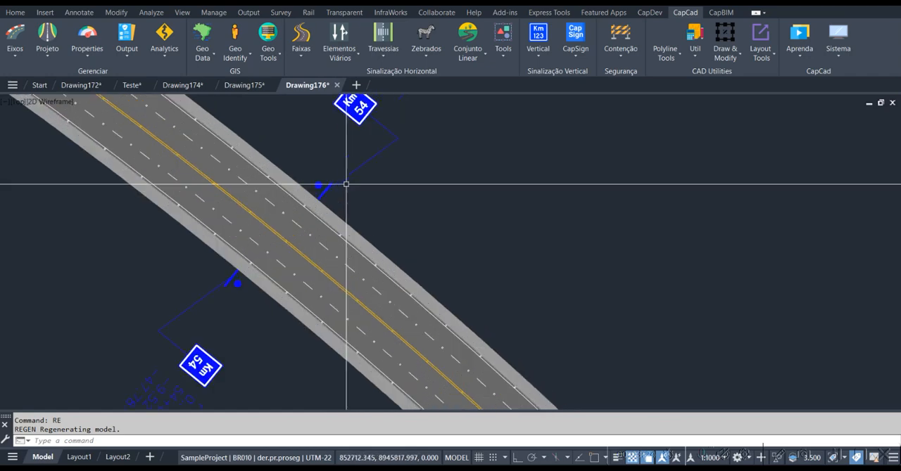
scroll(346, 185, "up", 3)
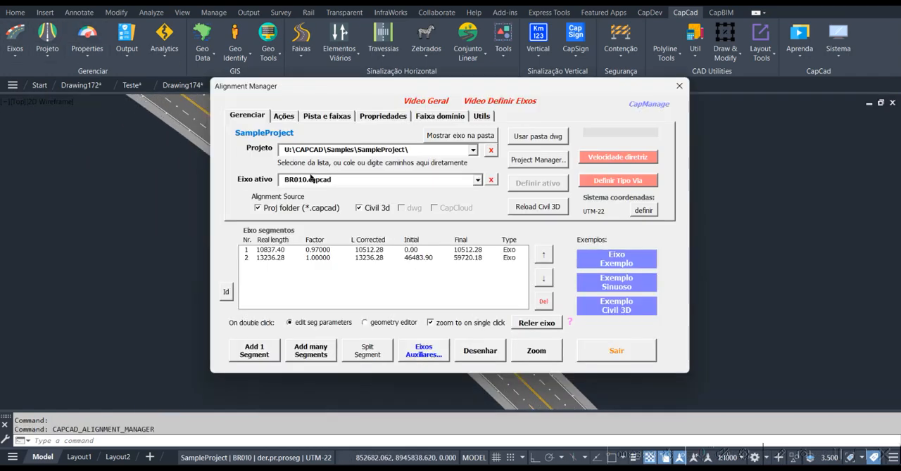
Create stationing annotations in 0+000 format with offset 0 along the alignment from the Alignment Manager
left_click(326, 116)
left_click(284, 115)
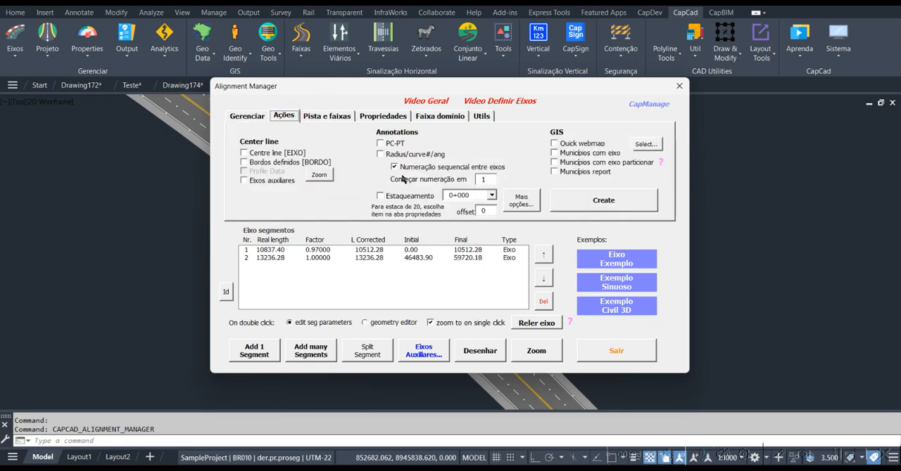
left_click(405, 195)
left_click(604, 200)
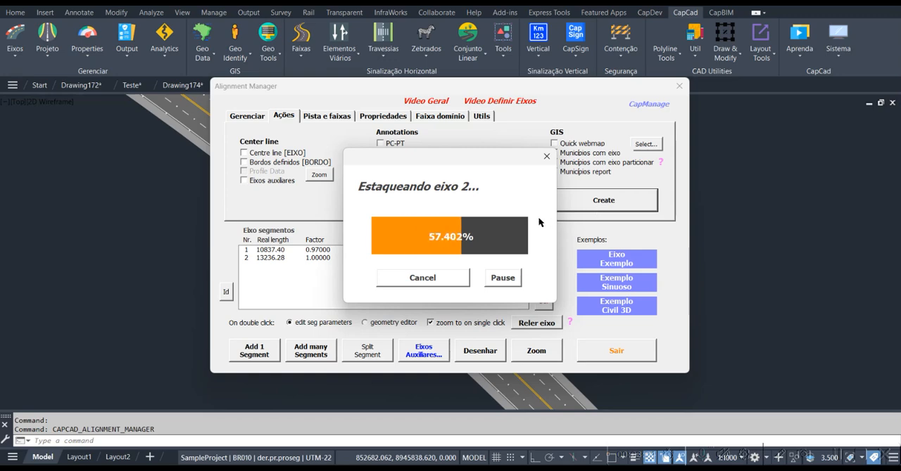
left_click(679, 86)
key("Escape")
Review the alignment's segment data in the Alignment Manager and compare the station label with the markers at km 54
scroll(324, 197, "up", 4)
scroll(325, 197, "down", 4)
left_click(15, 38)
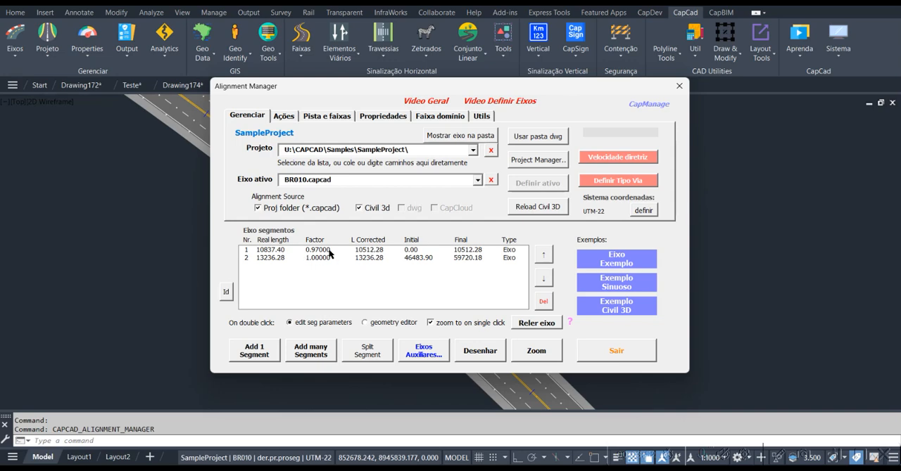
left_click(679, 88)
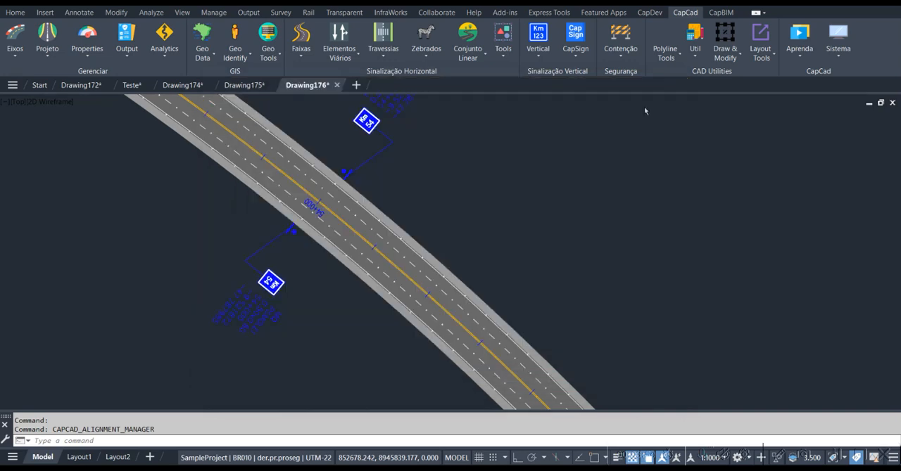
scroll(313, 198, "up", 5)
scroll(313, 197, "down", 5)
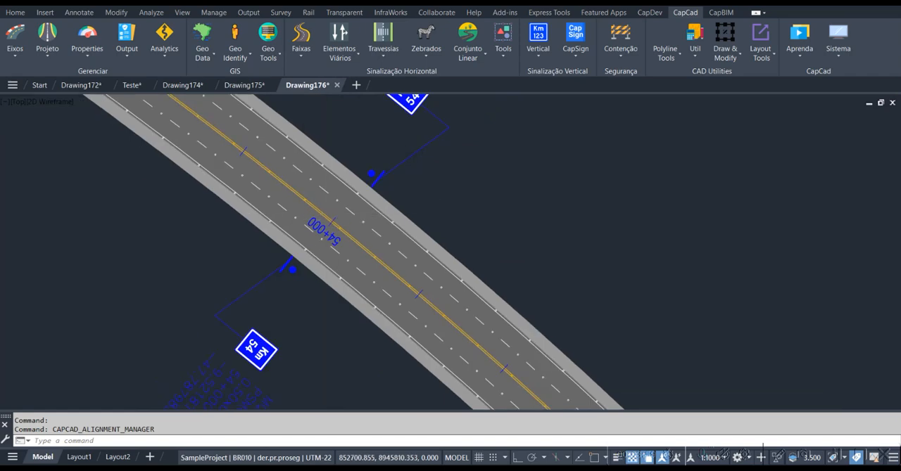
Examine the km 55 marker, its data label and the matching station label on the road
scroll(375, 143, "down", 9)
middle_click_drag(342, 133, 493, 267)
middle_click_drag(238, 106, 331, 246)
scroll(331, 246, "up", 6)
scroll(286, 247, "up", 8)
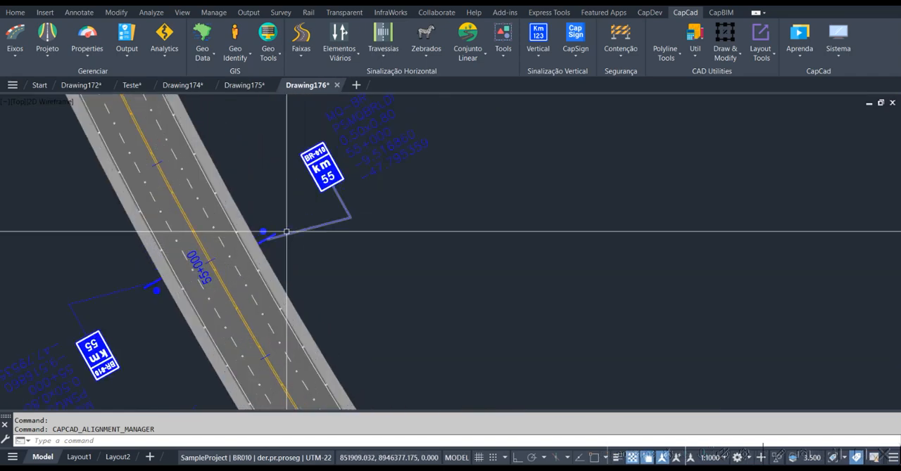
middle_click_drag(318, 176, 304, 195)
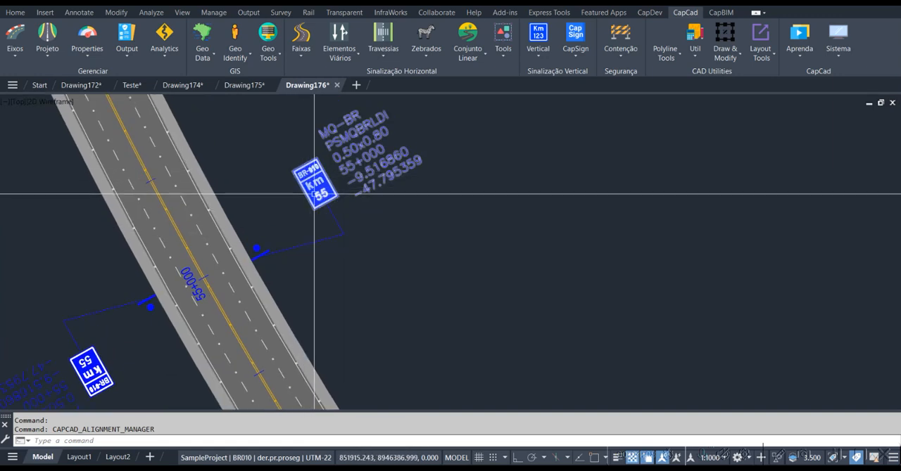
scroll(313, 201, "up", 3)
scroll(345, 179, "down", 3)
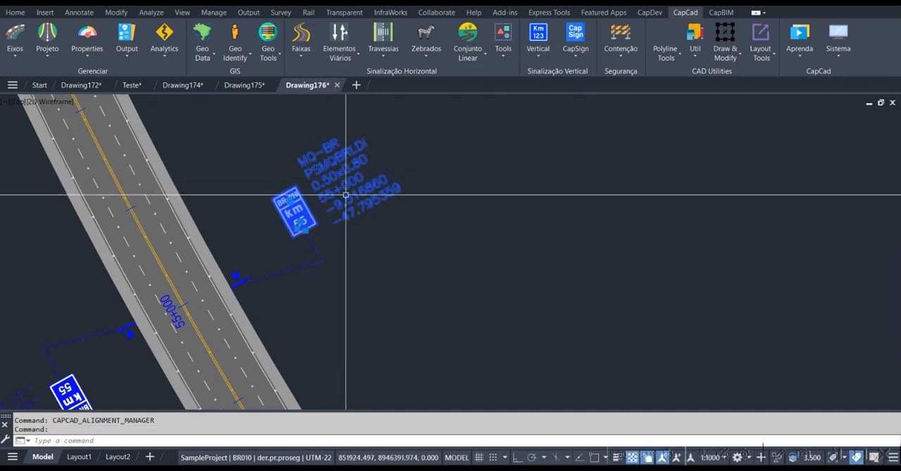
key("Escape")
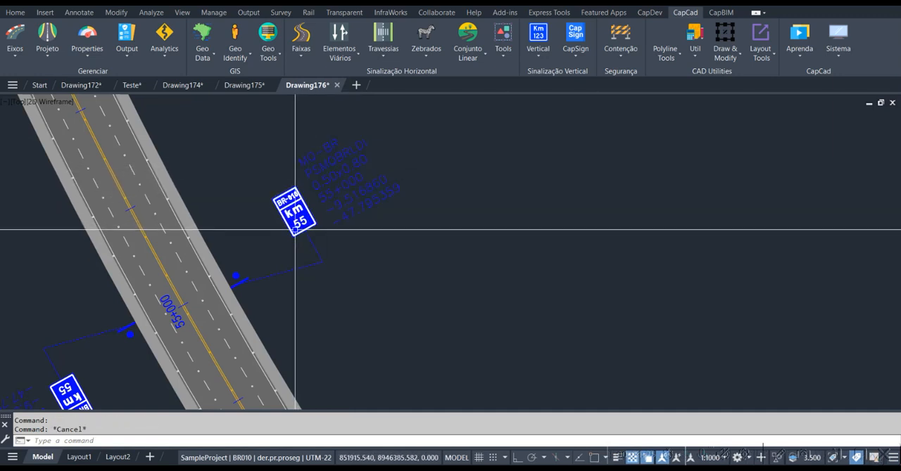
Navigate to km 50 with the KM command and examine the markers on both sides of the road
type("KM")
key("Return")
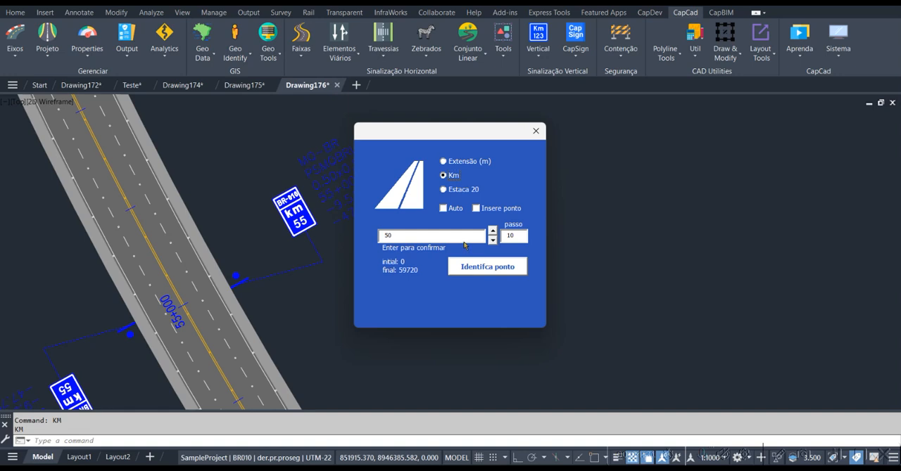
key("Return")
left_click(537, 132)
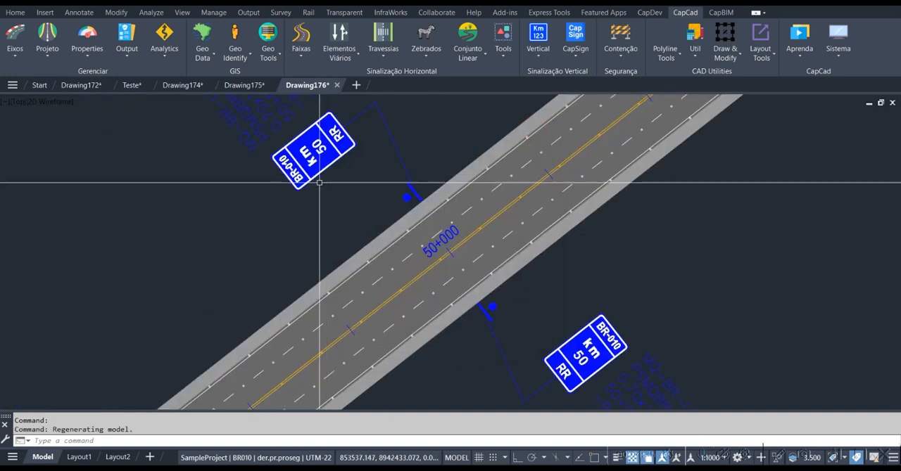
middle_click_drag(314, 188, 278, 226)
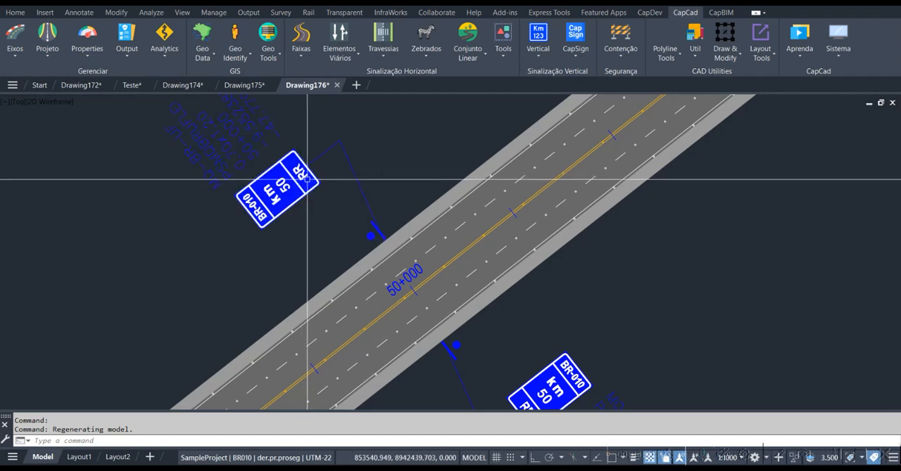
scroll(293, 189, "down", 3)
mouse_move(305, 190)
middle_mouse_down()
mouse_move(268, 203)
mouse_move(267, 189)
middle_mouse_up()
scroll(266, 190, "up", 3)
type("SD")
key("Return")
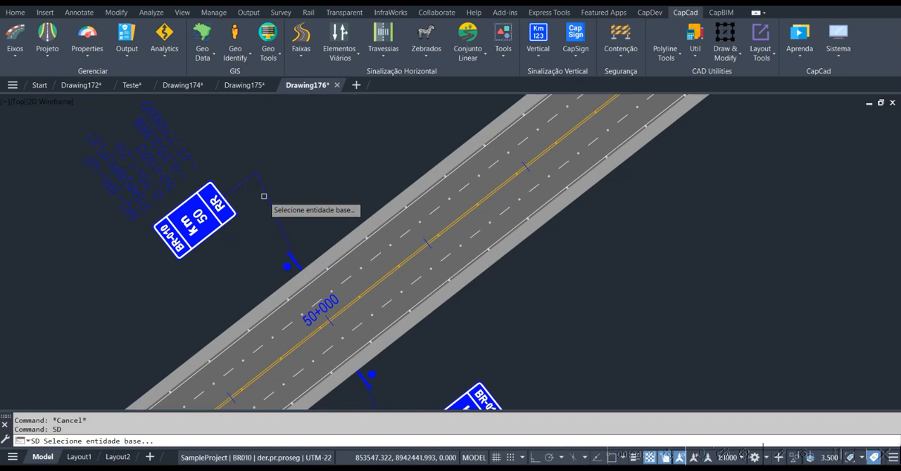
scroll(261, 175, "down", 6)
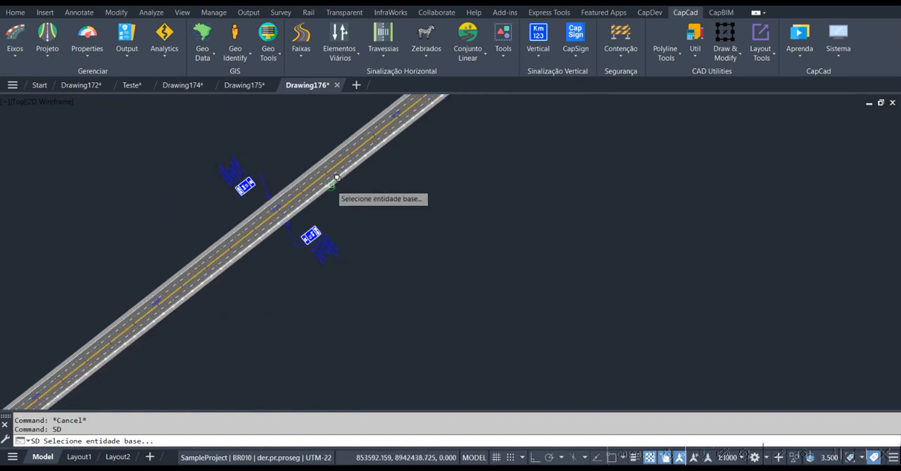
middle_click_drag(331, 189, 285, 213)
key("Escape")
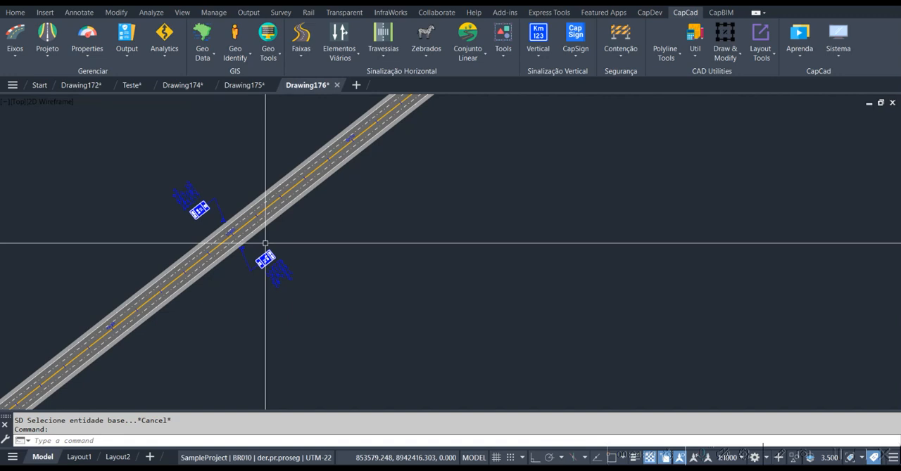
Delete the kilometre markers on both sides of the road with the SD command, using the km 50 marker as the base entity
scroll(265, 244, "down", 3)
key("Escape")
scroll(261, 248, "up", 2)
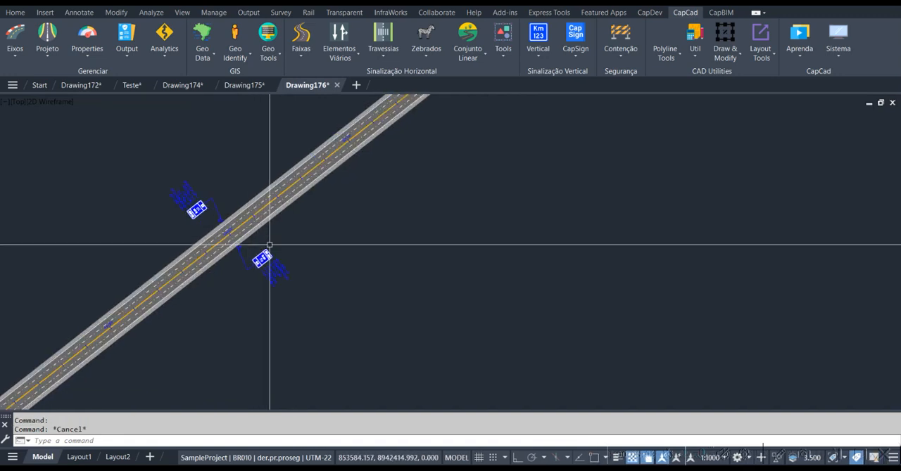
type("SD")
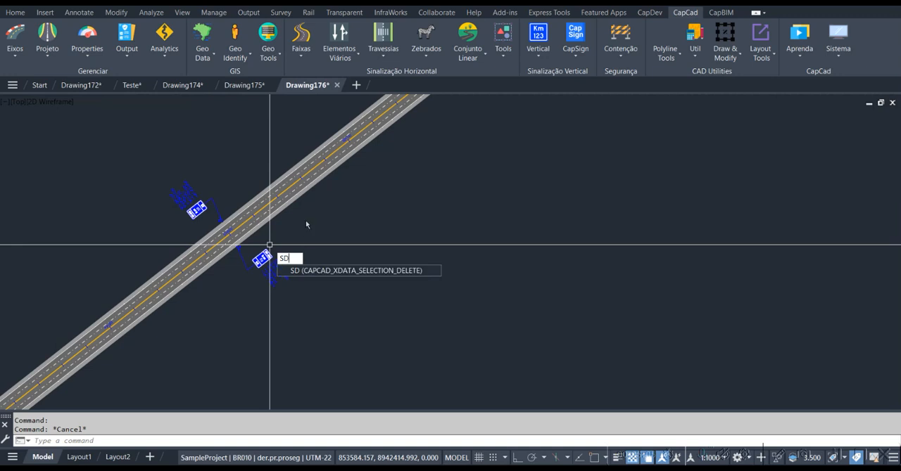
key("Return")
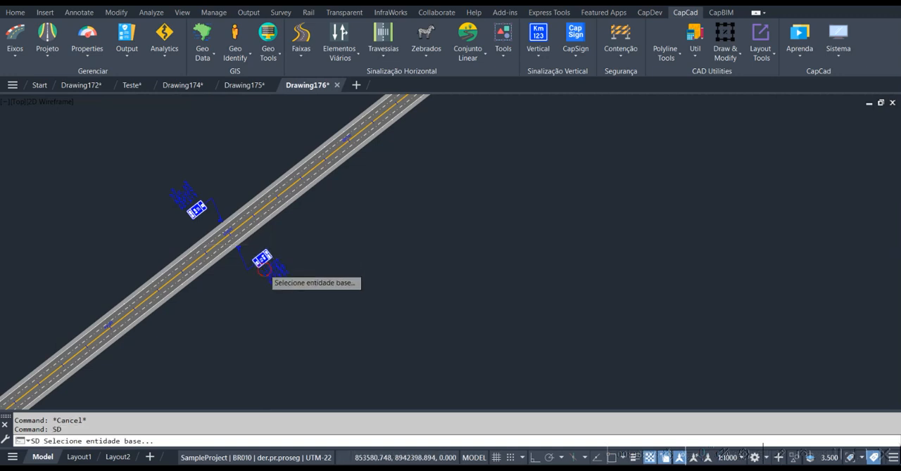
left_click(264, 270)
left_click(339, 267)
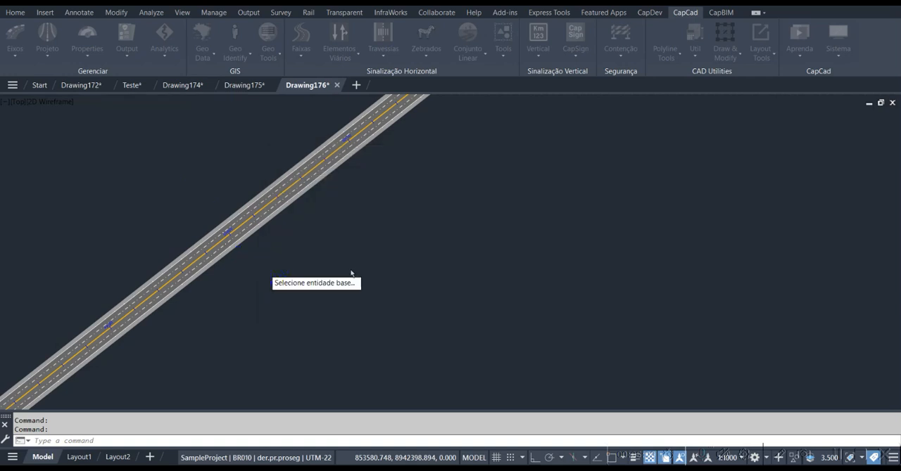
key("Escape")
Erase all objects in the drawing
scroll(314, 197, "down", 2)
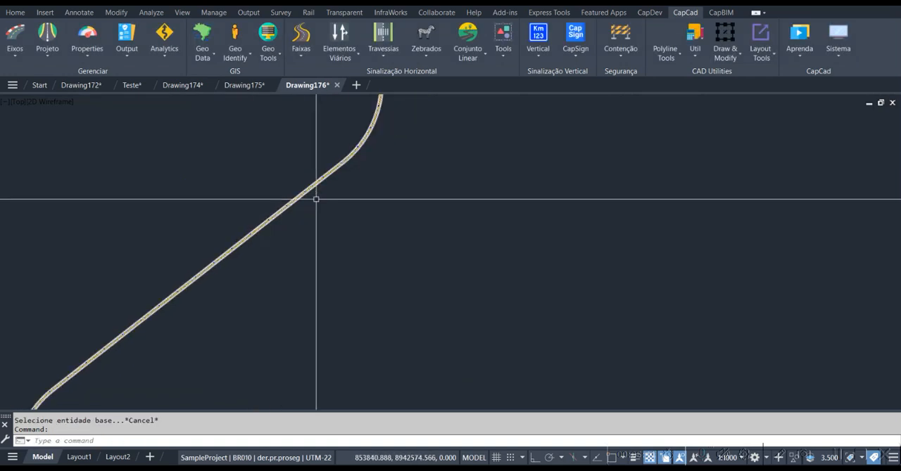
scroll(314, 209, "up", 2)
type("E")
key("Return")
type("A")
key("Return")
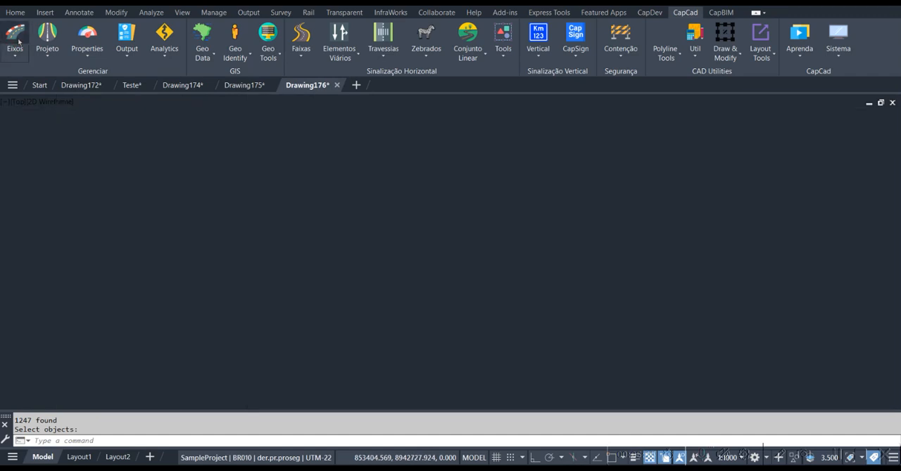
Create a two-way road along the BR010 alignment with 3 decreasing and 3 increasing lanes from the Alignment Manager
left_click(192, 139)
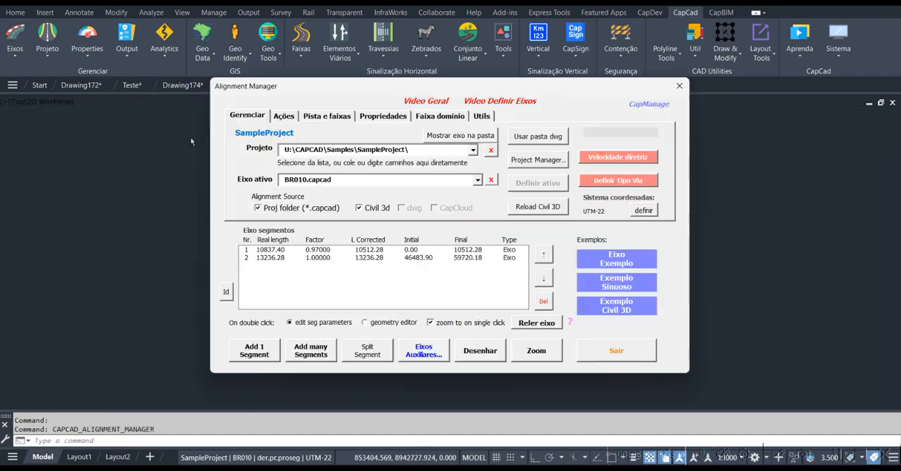
left_click(325, 117)
left_click(436, 159)
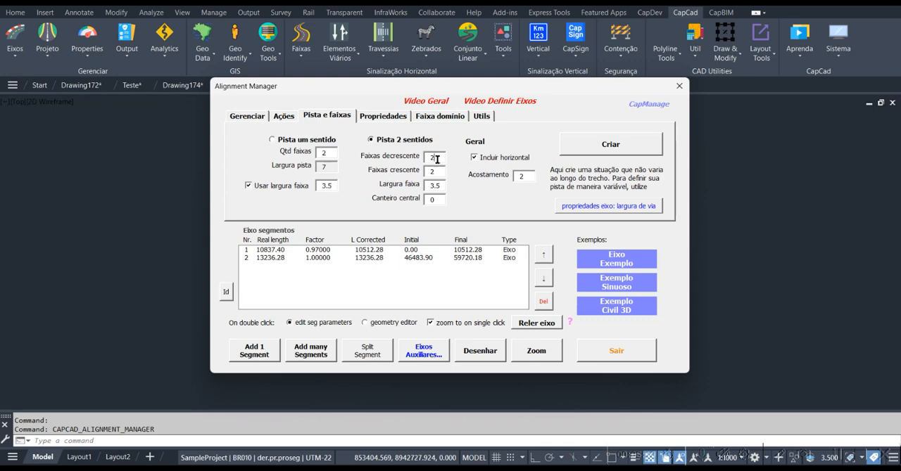
double_click(433, 171)
type("3")
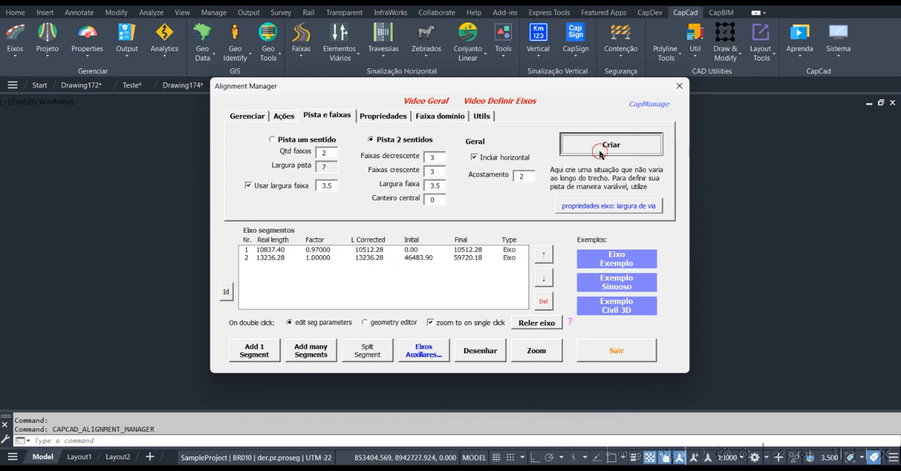
left_click(600, 150)
left_click(680, 87)
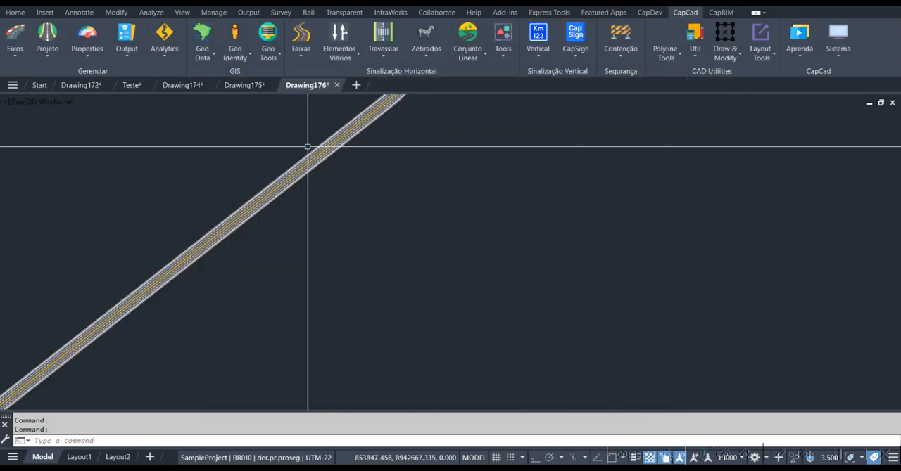
Change the project style to sinfra in the Project Manager and save the configuration
scroll(308, 146, "up", 5)
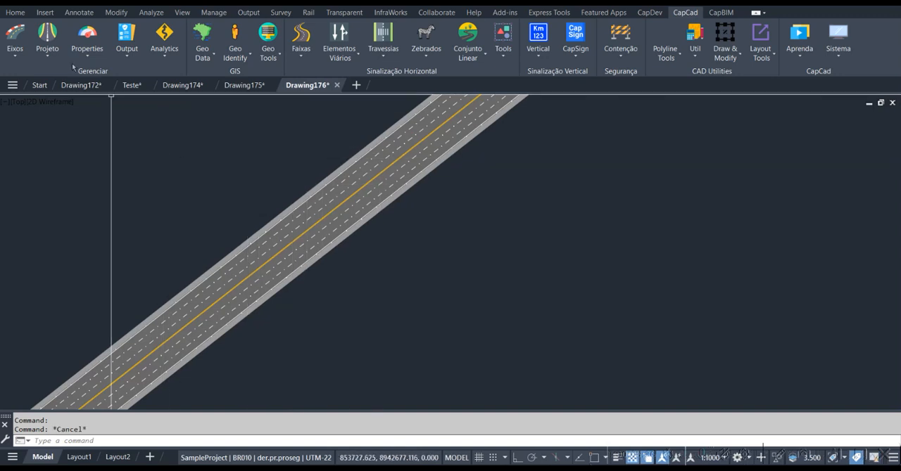
left_click(48, 59)
left_click(48, 58)
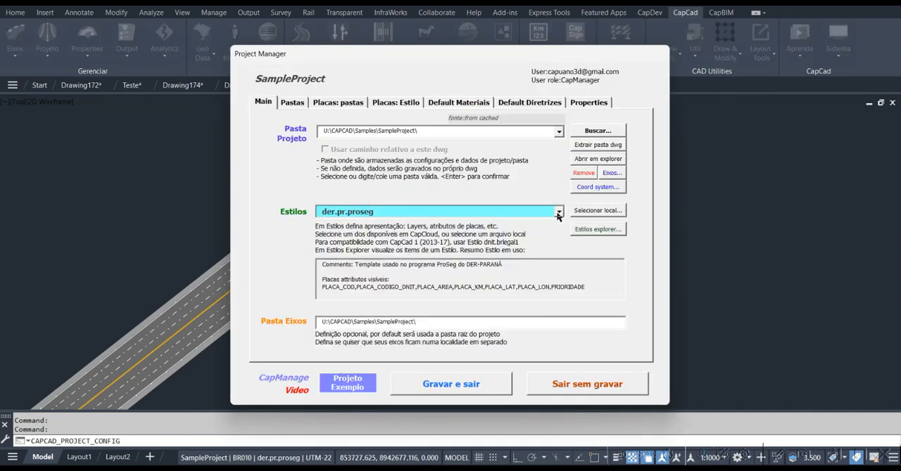
left_click(558, 213)
scroll(434, 224, "up", 5)
left_click(434, 224)
left_click(366, 212)
left_click(481, 381)
left_click(375, 273)
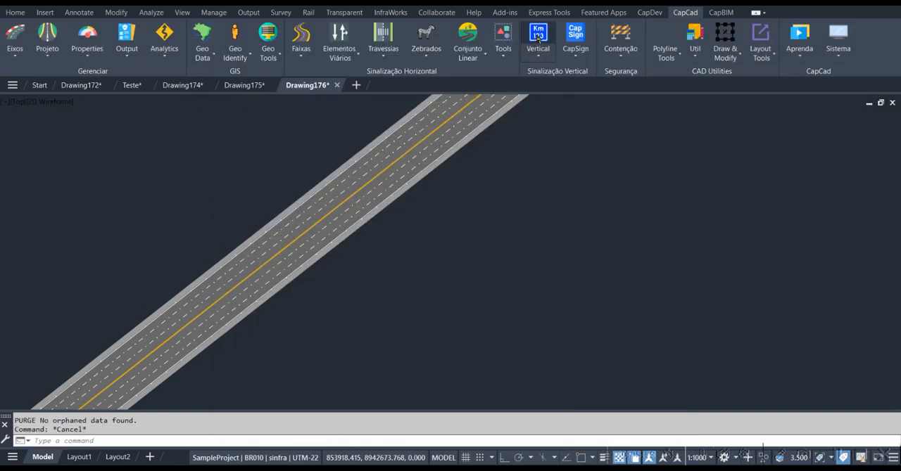
Insert the kilometre markers in batch in both directions with blocks MQ, MQ-BR and MQ-BR-UF, BR 010, UF RR and detected offset
left_click(538, 39)
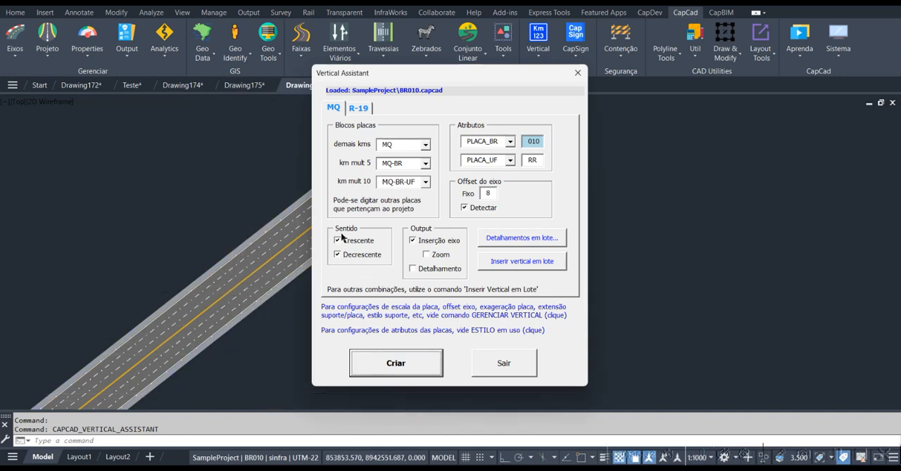
left_click(401, 361)
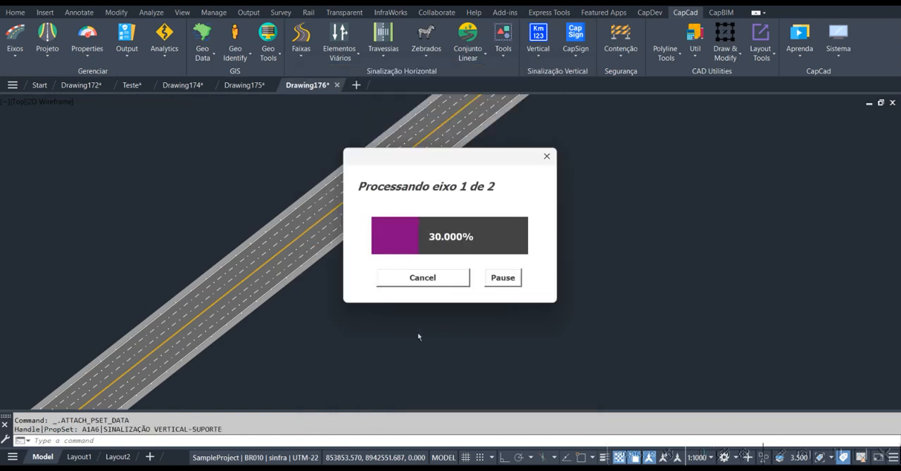
left_click(456, 273)
left_click(577, 73)
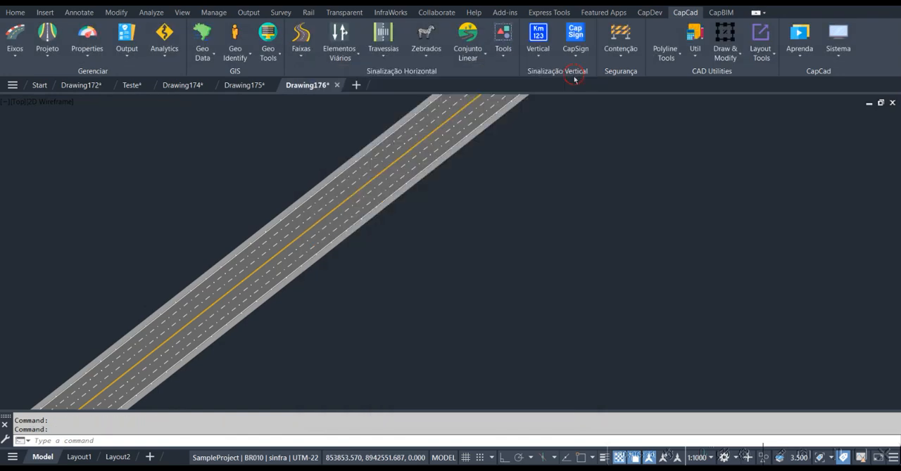
Examine the km 50 marker beside the road, its sign face and the attributes in its data label
scroll(422, 244, "down", 4)
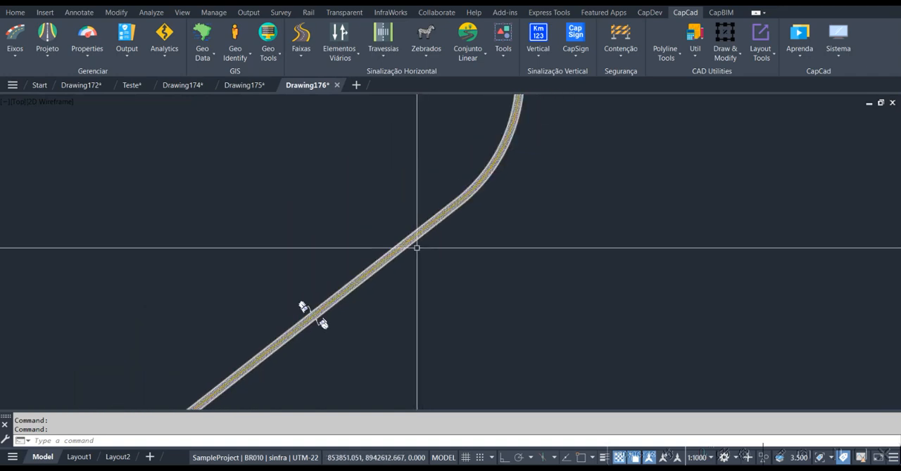
scroll(309, 324, "up", 5)
scroll(318, 337, "up", 2)
middle_click_drag(324, 335, 281, 247)
key("Escape")
scroll(361, 269, "up", 2)
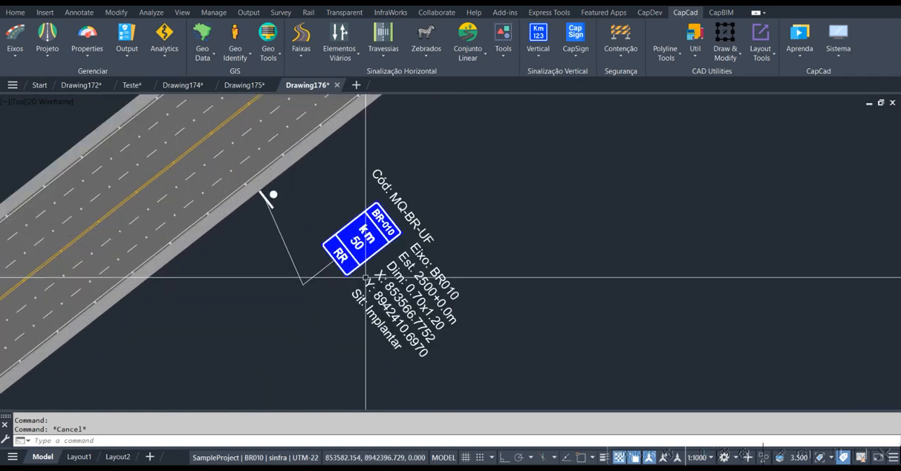
middle_click_drag(424, 277, 424, 251)
scroll(415, 251, "up", 4)
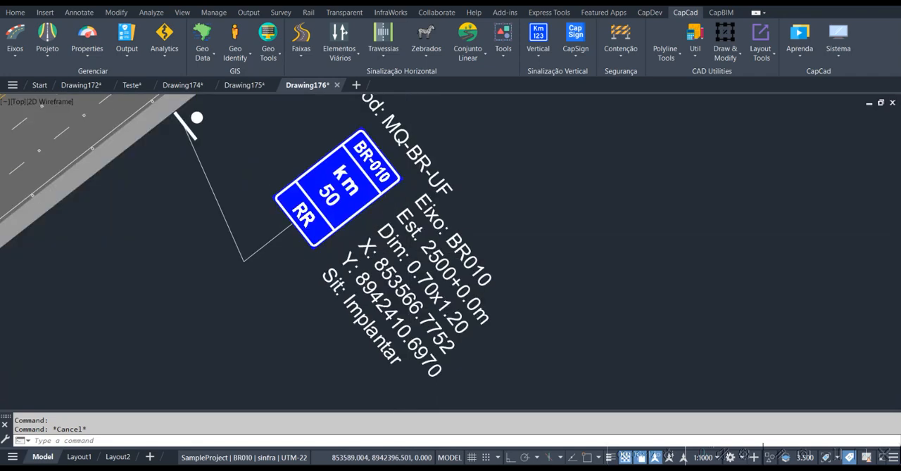
scroll(361, 278, "down", 4)
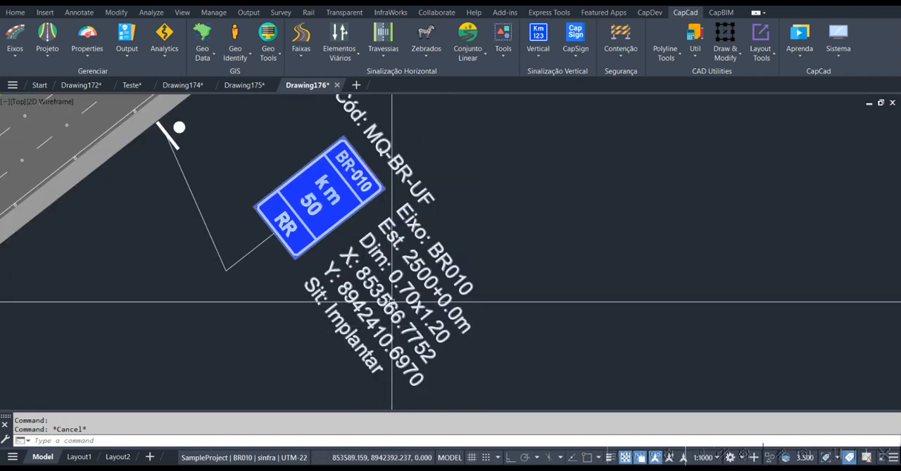
scroll(301, 308, "up", 1)
scroll(301, 308, "down", 5)
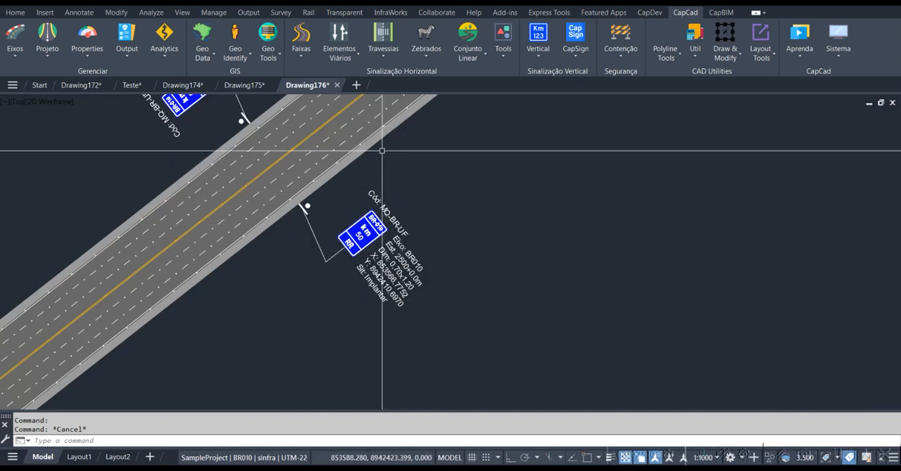
Generate the kilometre markers' detail drawings in batch with the Vertical Assistant, with Inserção eixo off and Detalhamento on
left_click(536, 51)
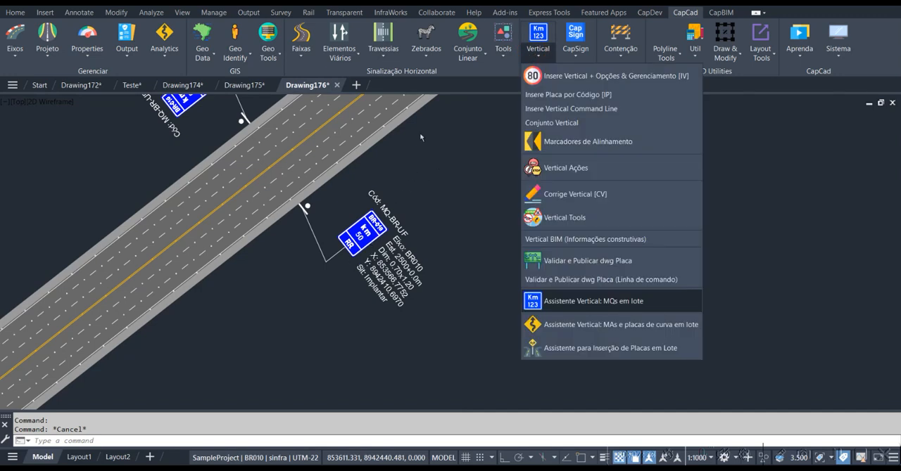
left_click(593, 302)
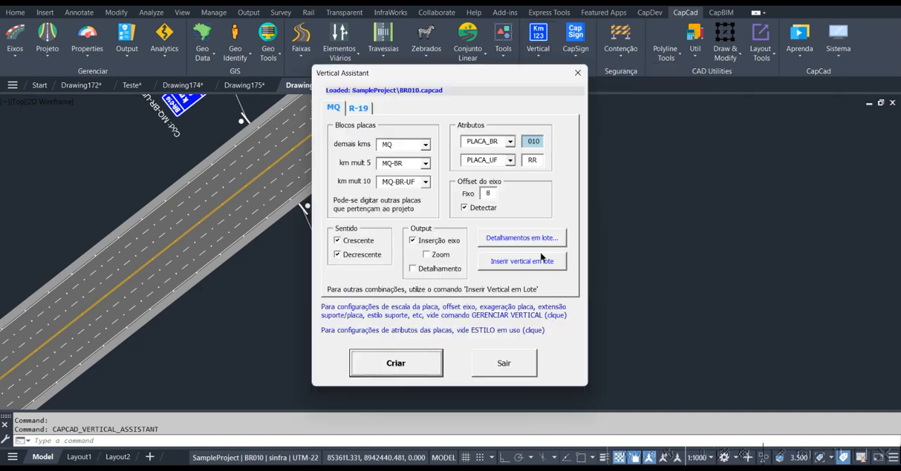
left_click_drag(351, 75, 488, 64)
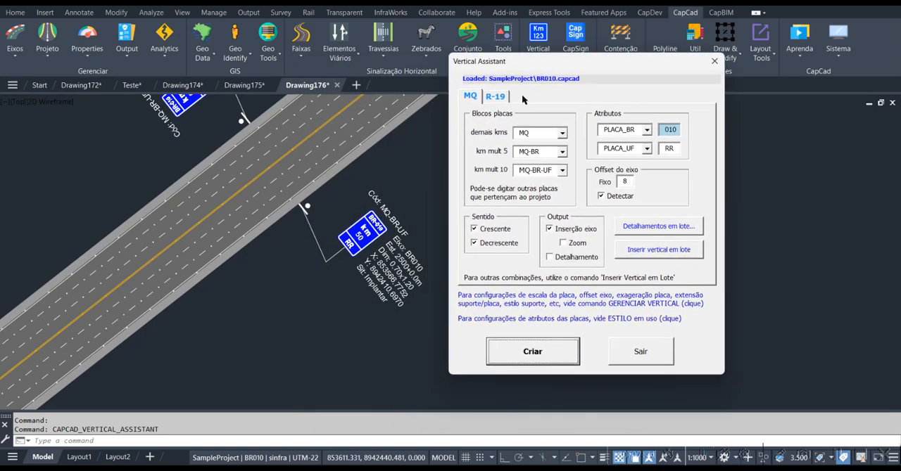
left_click(562, 235)
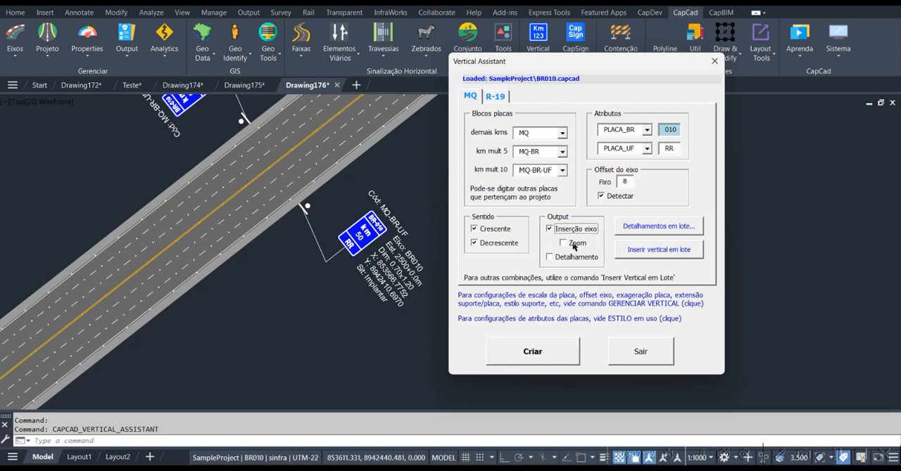
left_click(549, 257)
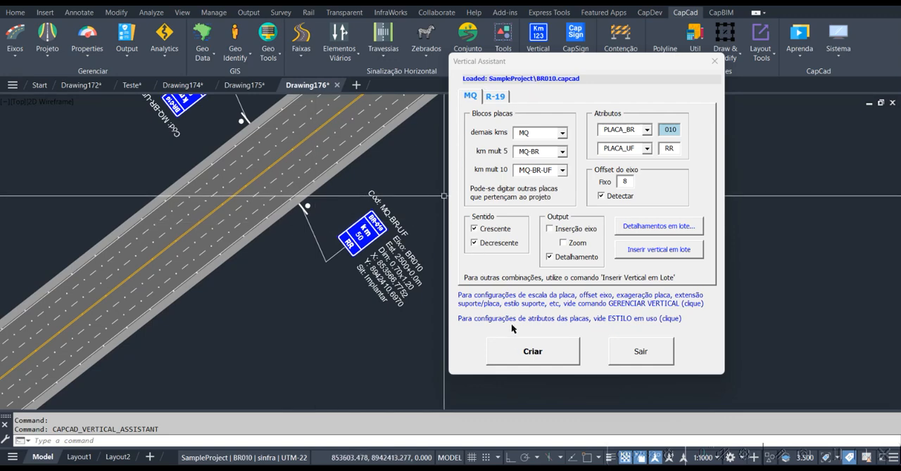
left_click(525, 348)
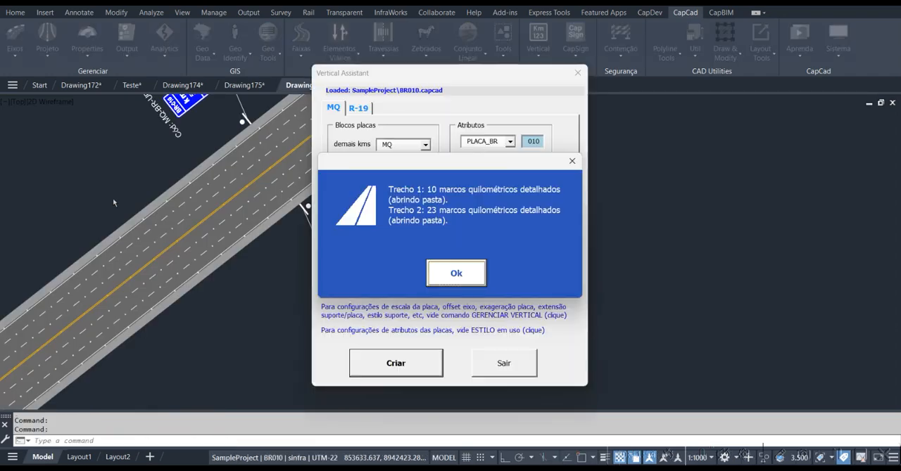
left_click(474, 281)
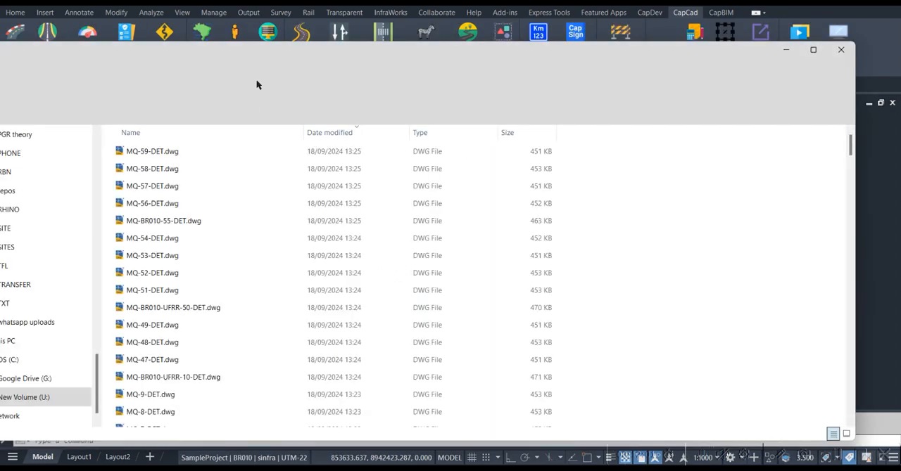
Browse the generated MQ detail files in the custom_signs DET folder and open sample sheets in the CAD program
scroll(176, 273, "down", 3)
scroll(177, 268, "up", 3)
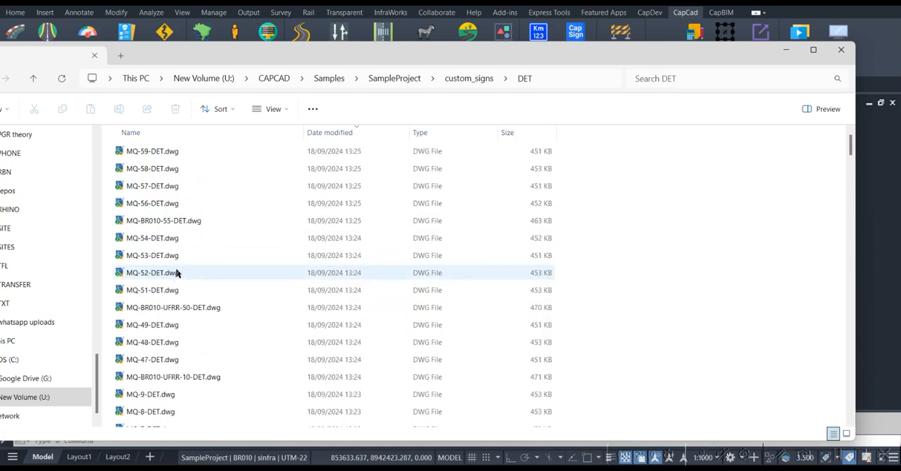
left_click_drag(193, 61, 193, 165)
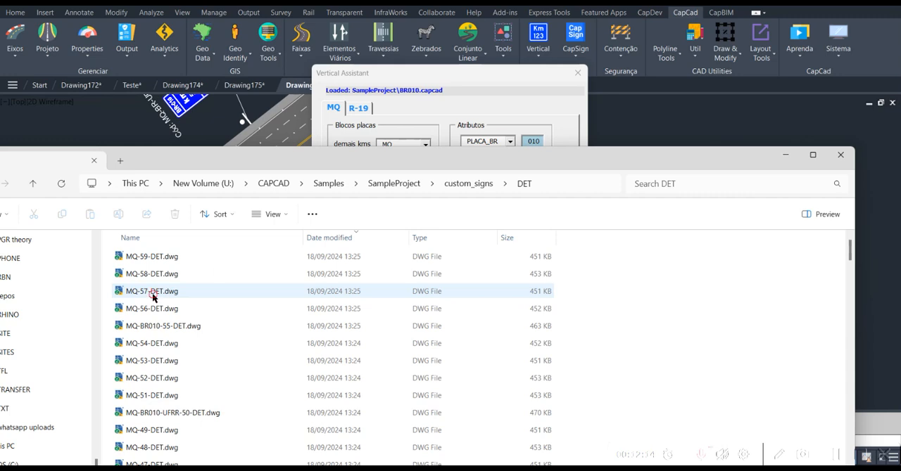
left_click_drag(153, 294, 653, 92)
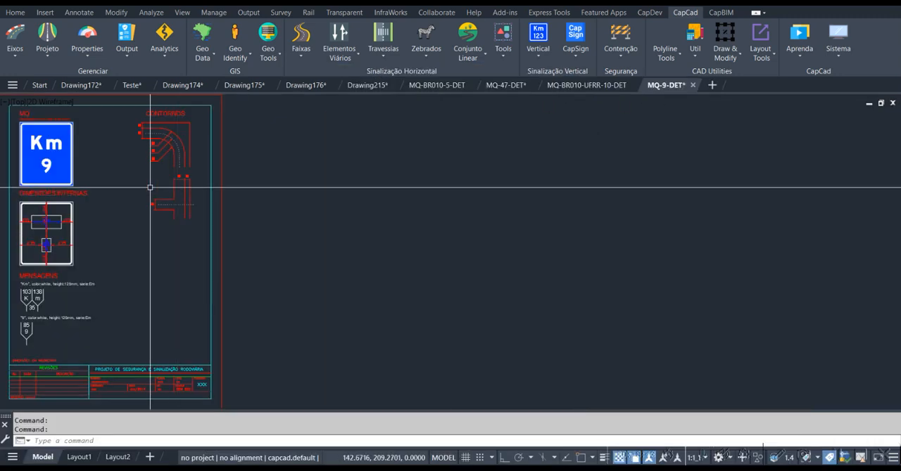
Examine the MQ-9-DET sheet's sign face, internal dimensions and letter spacing details
middle_click_drag(151, 187, 442, 187)
scroll(362, 191, "up", 3)
middle_click_drag(368, 176, 328, 235)
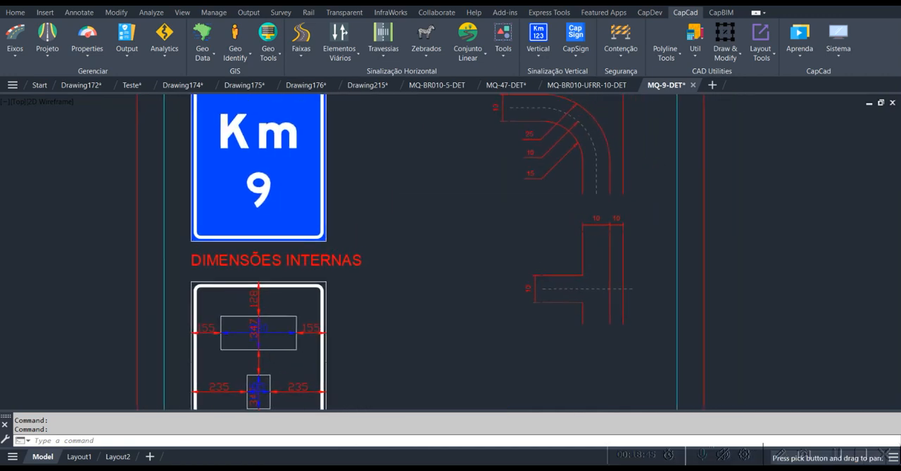
scroll(328, 228, "down", 2)
middle_click_drag(412, 243, 409, 150)
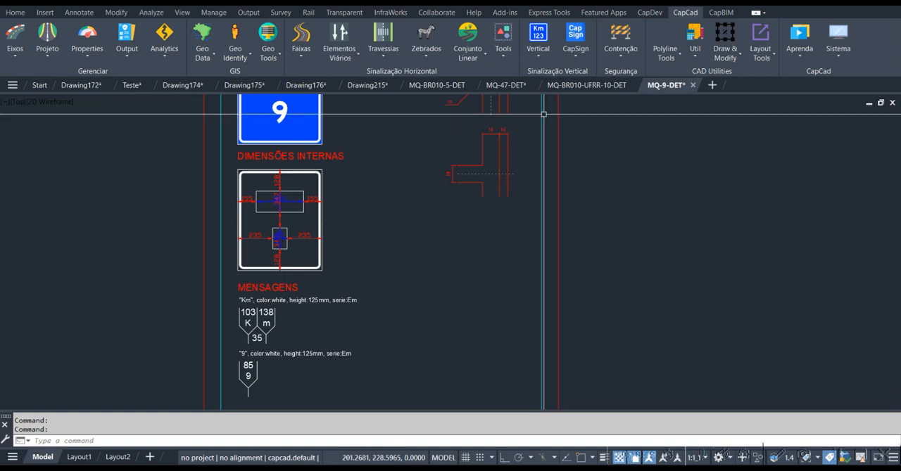
View the km 10 and km 47 detail sheets, MQ-BR010-UFRR-10-DET and MQ-47-DET
left_click(570, 90)
left_click(570, 87)
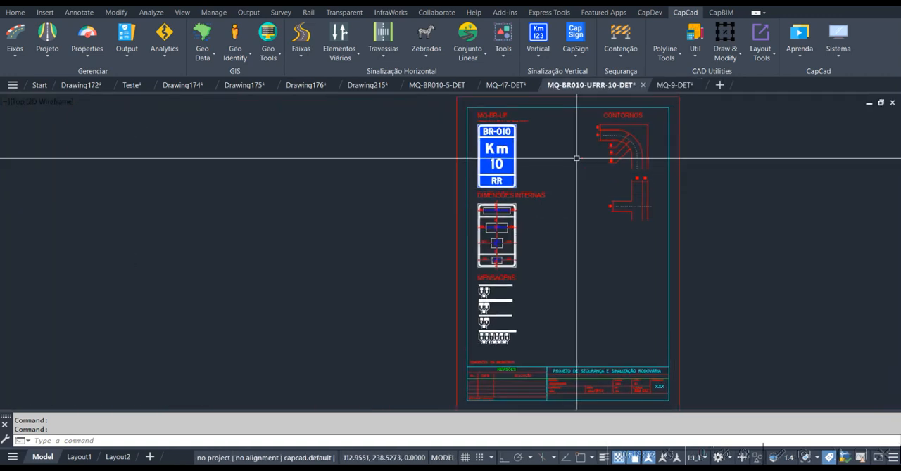
left_click(506, 85)
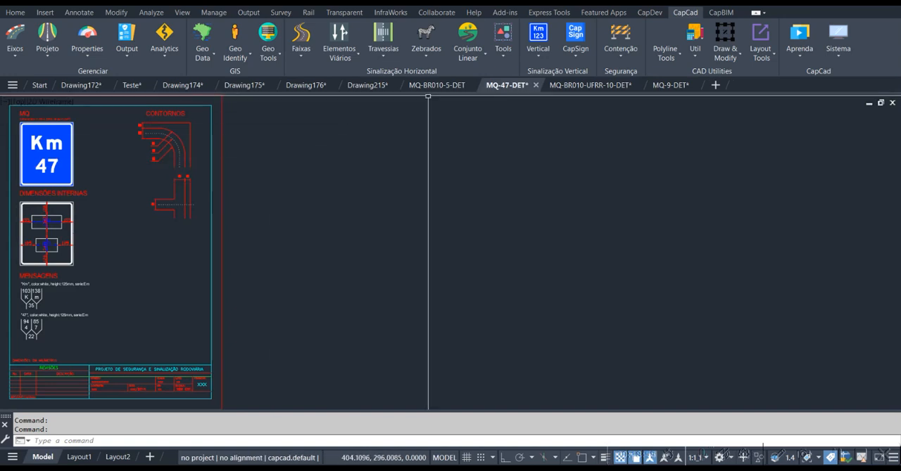
Return to Drawing176 and open the CapSign Templates dialog, accepting the beta notice
left_click(307, 86)
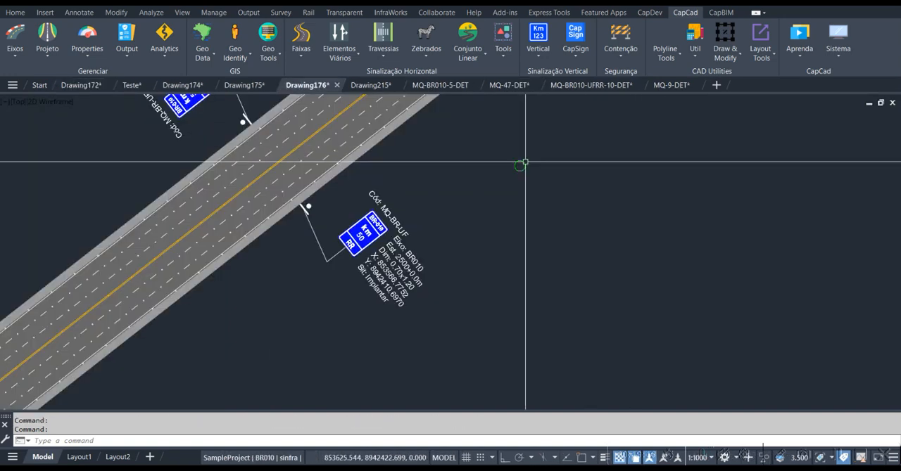
middle_click_drag(525, 161, 479, 212)
left_click(536, 53)
left_click(548, 86)
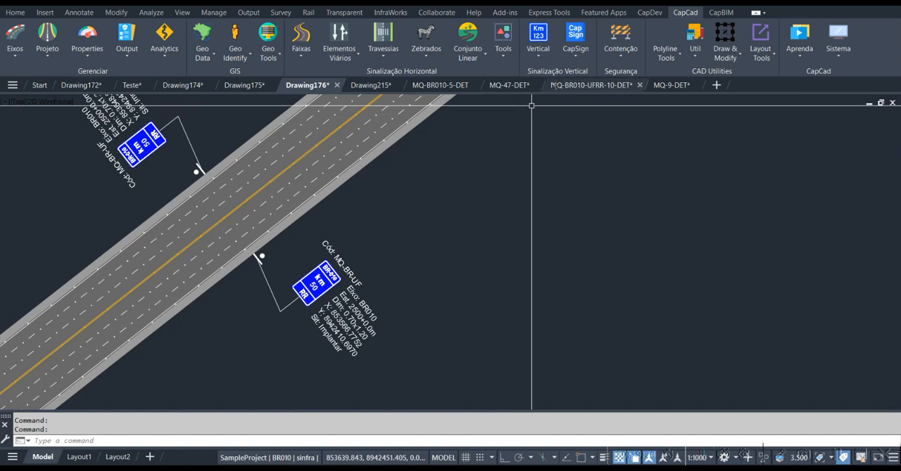
left_click(576, 56)
left_click(579, 73)
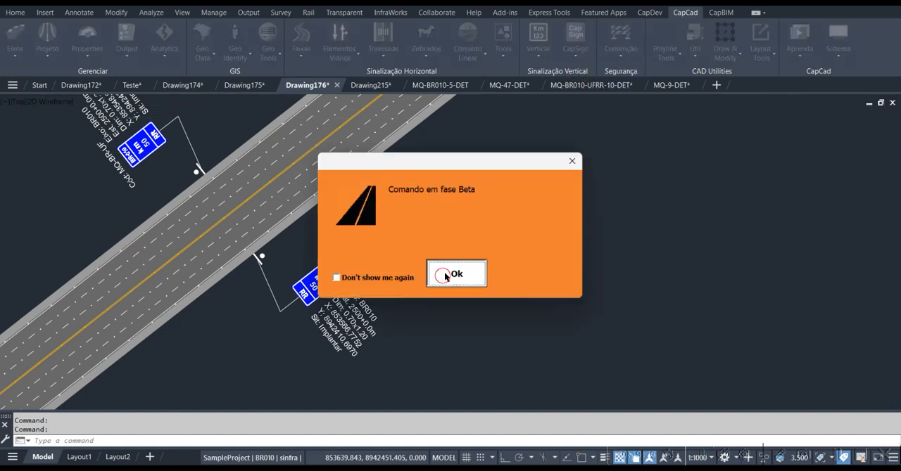
left_click(445, 277)
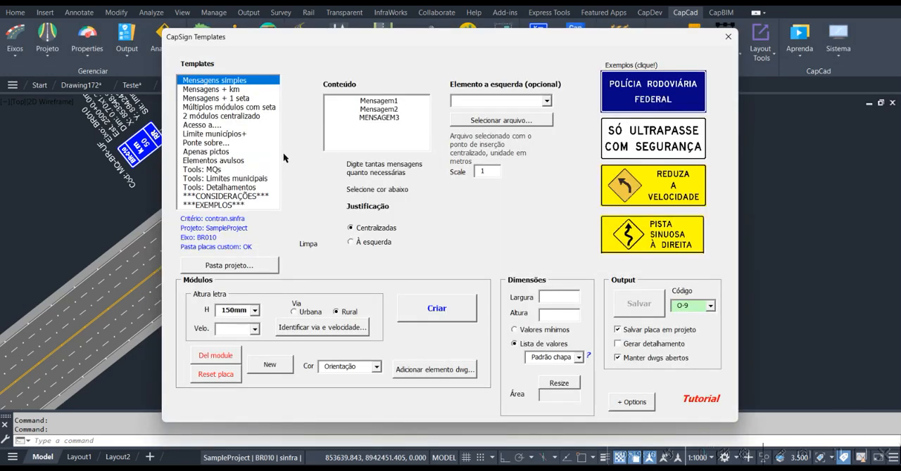
Browse the CapSign sign templates and review the Tools: MQs options for generating kilometre markers
left_click(210, 90)
left_click(211, 99)
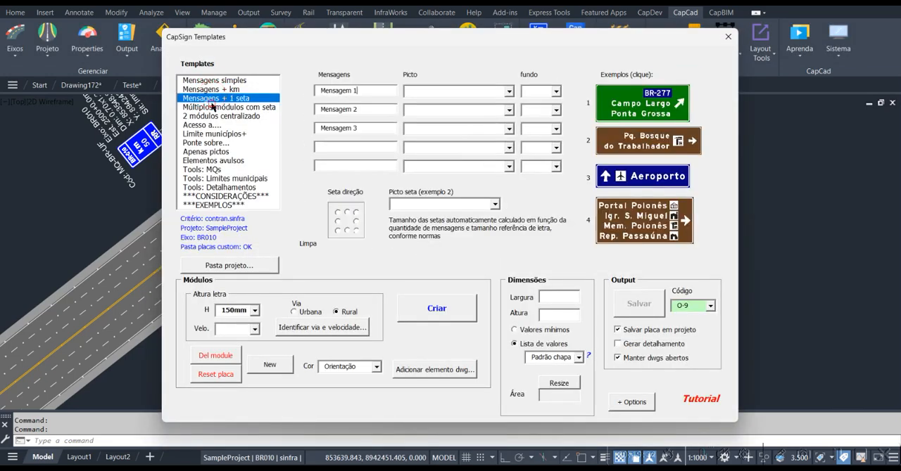
left_click(215, 107)
left_click(211, 116)
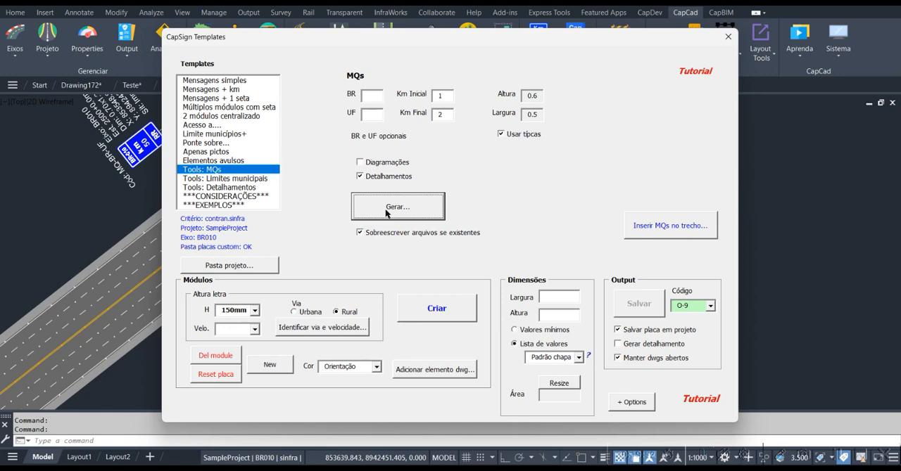
left_click(377, 93)
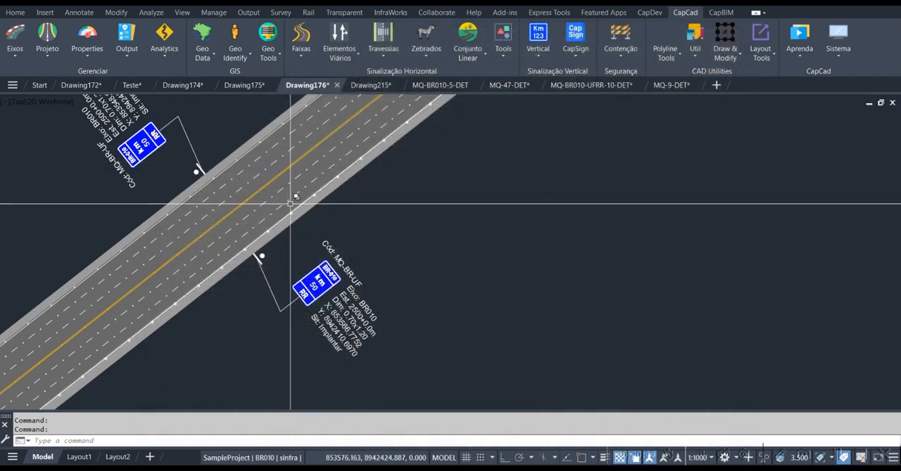
Examine the pair of km 50 markers on both sides of the BR010 road
scroll(348, 295, "down", 3)
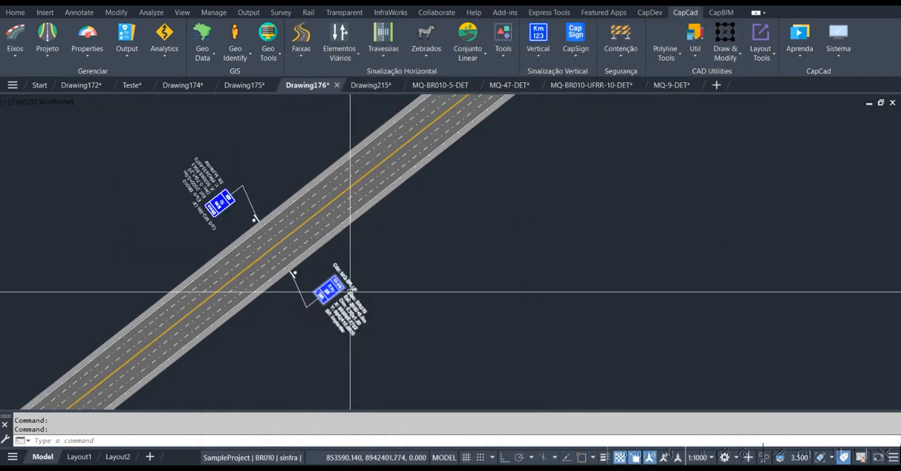
middle_click_drag(364, 239, 395, 212)
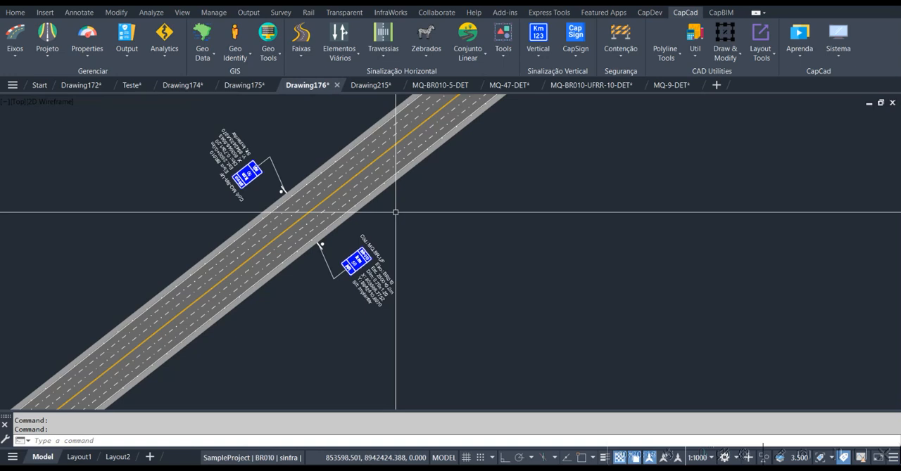
mouse_move(296, 199)
middle_mouse_down()
mouse_move(316, 229)
mouse_move(301, 199)
middle_mouse_up()
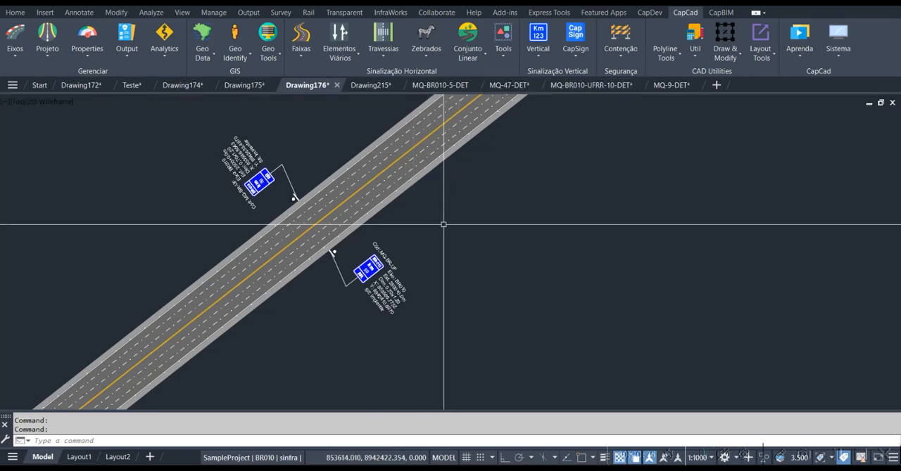
middle_click_drag(441, 166, 488, 193)
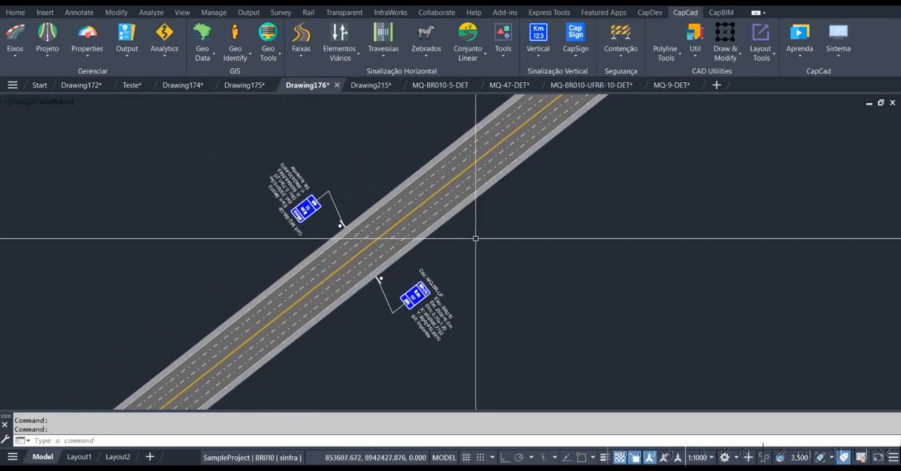
scroll(446, 304, "up", 5)
scroll(446, 305, "down", 3)
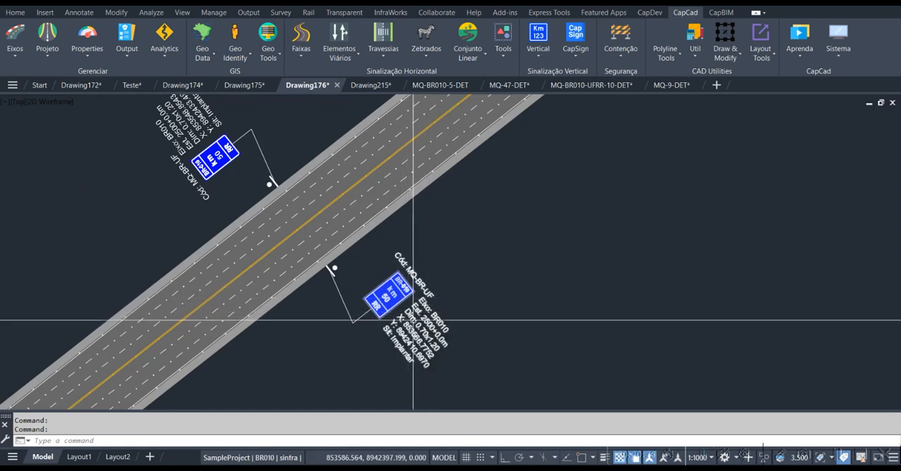
scroll(452, 243, "down", 3)
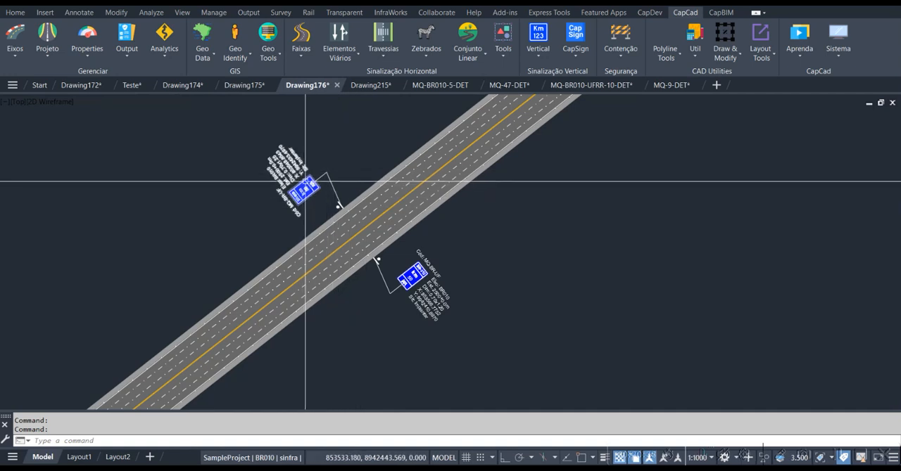
middle_click_drag(527, 166, 467, 207)
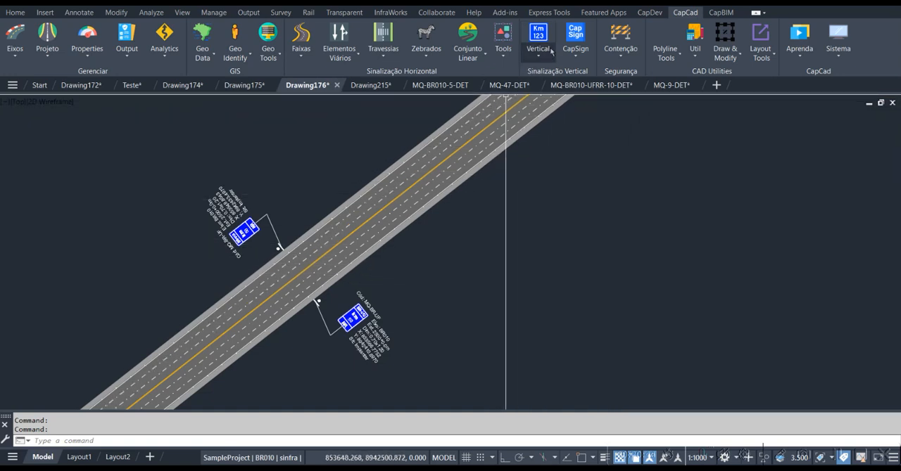
Convert all vertical signs to 3D in the same dwg with Migrar 3D, using default elevation 0 and constructive data as XData
left_click(720, 13)
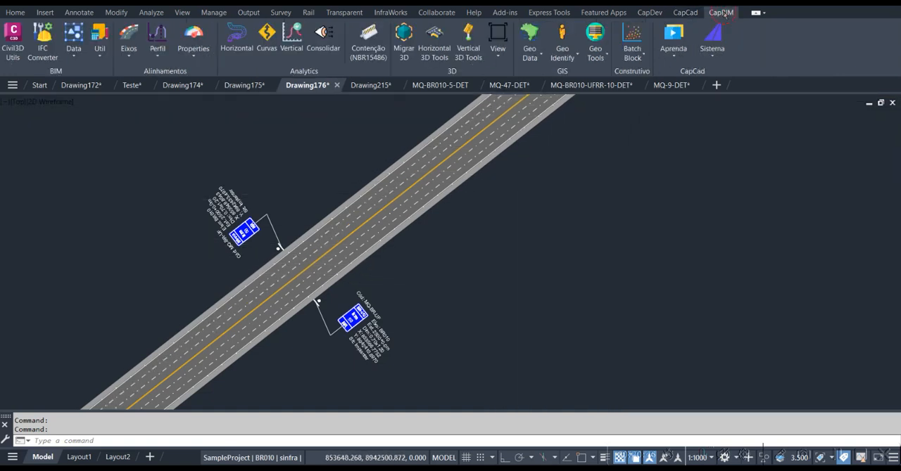
left_click(406, 44)
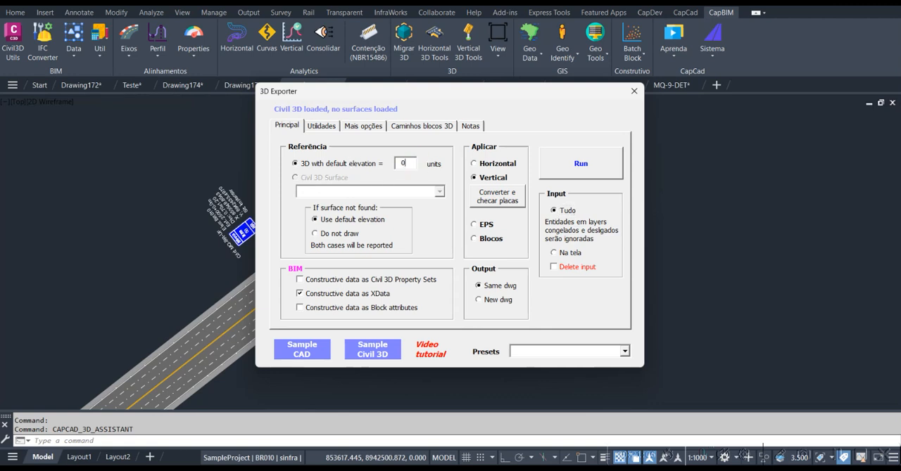
left_click(583, 173)
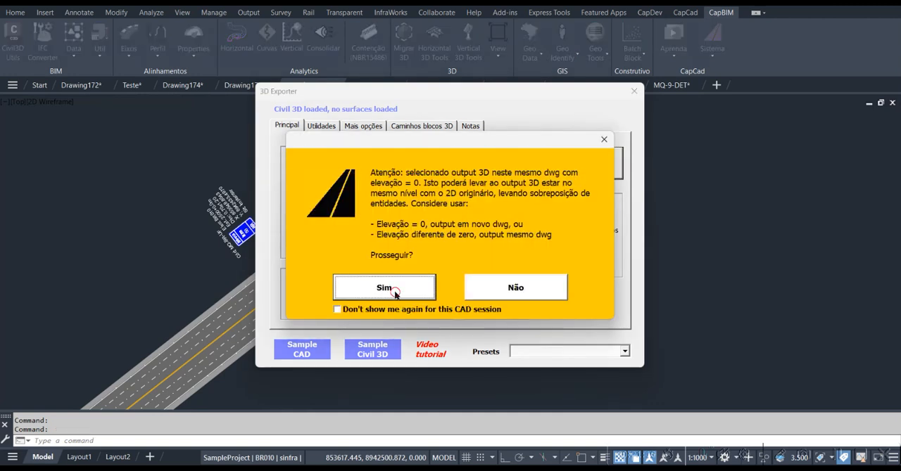
left_click(394, 291)
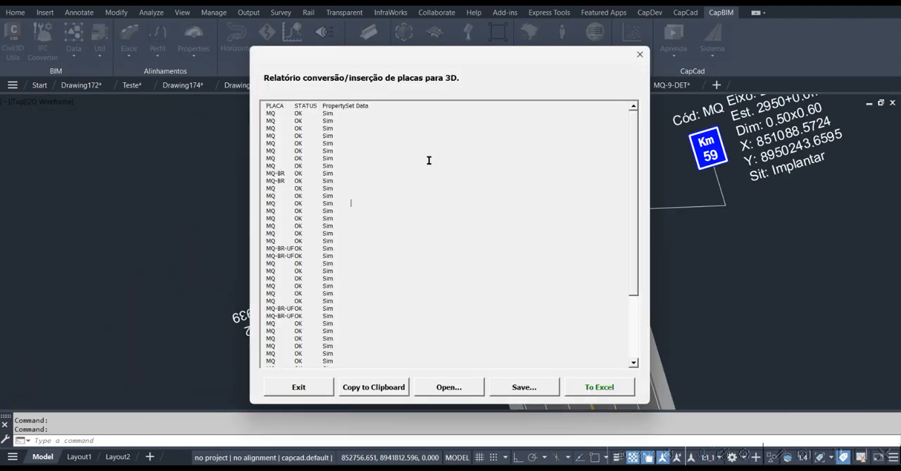
Review the report of signs converted to 3D, then close it and the 3D Exporter
left_click_drag(634, 211, 631, 280)
left_click(299, 388)
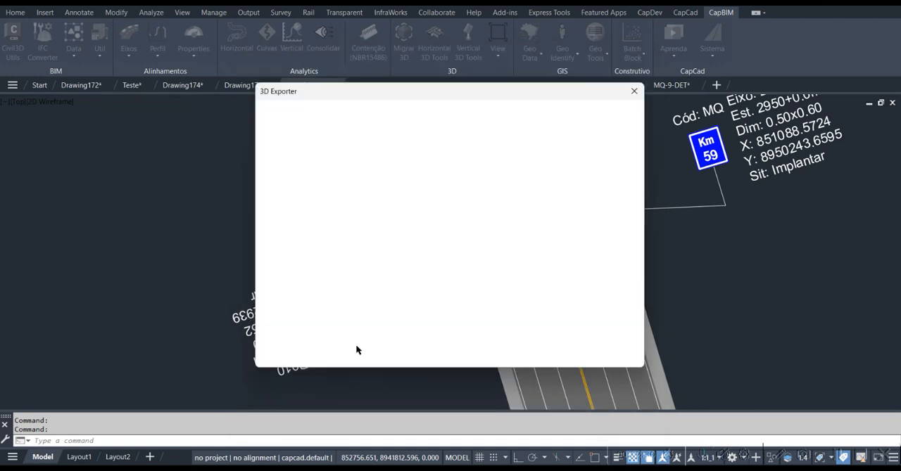
left_click(634, 92)
key("Escape")
Inspect the converted 3D geometry at the km 59 marker's post in plan view, selecting it and clearing the selection
scroll(542, 220, "up", 5)
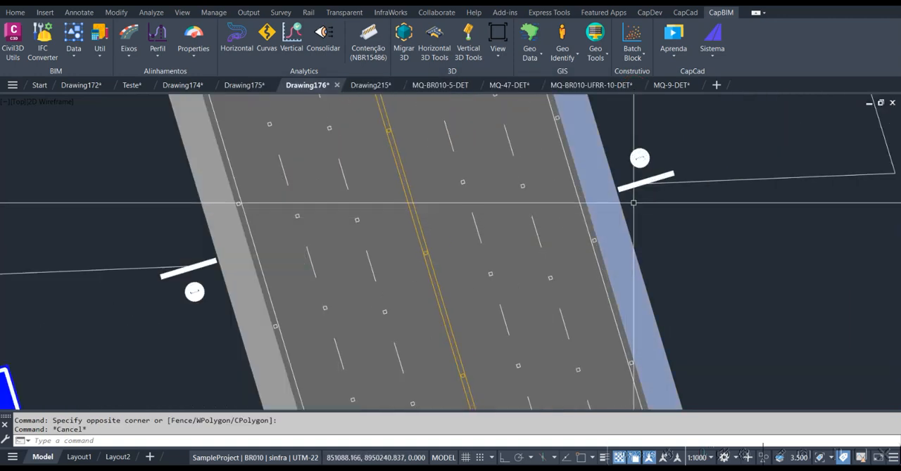
scroll(542, 220, "up", 5)
key("Escape")
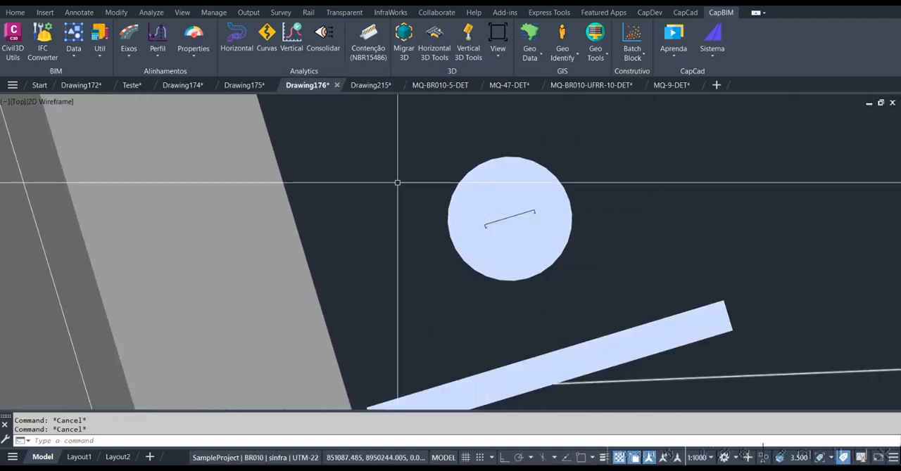
left_click(378, 151)
left_click(605, 256)
scroll(509, 227, "up", 6)
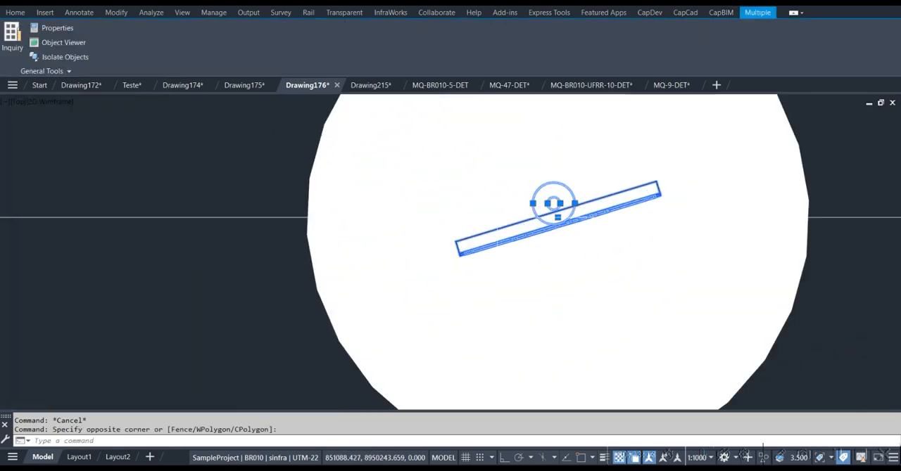
scroll(507, 232, "down", 6)
key("Escape")
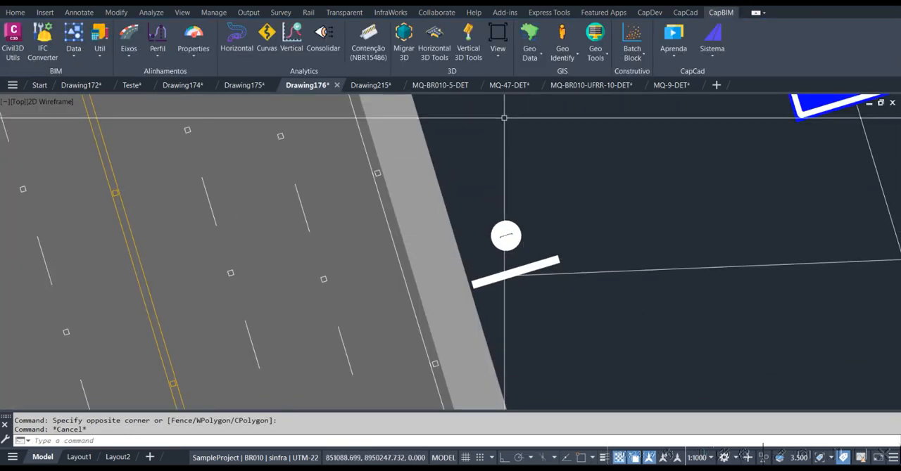
Switch the model to the SW Isometric view and regenerate the drawing
left_click(498, 56)
left_click(506, 76)
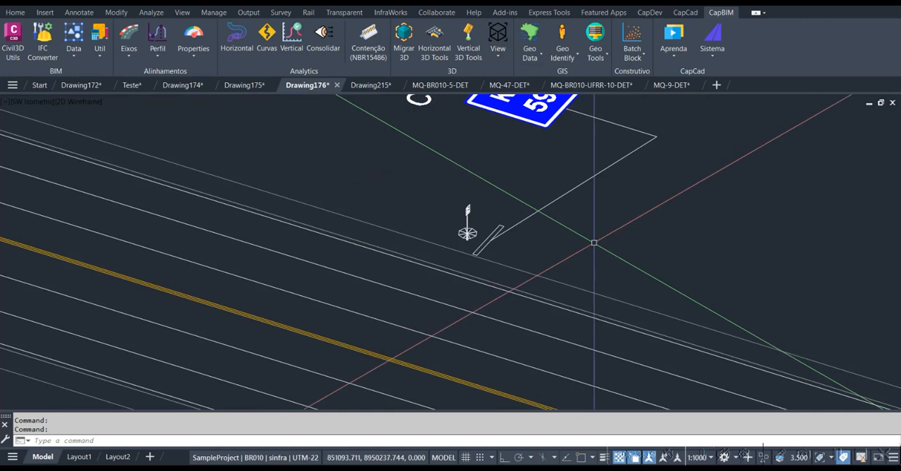
type("RE")
key("Return")
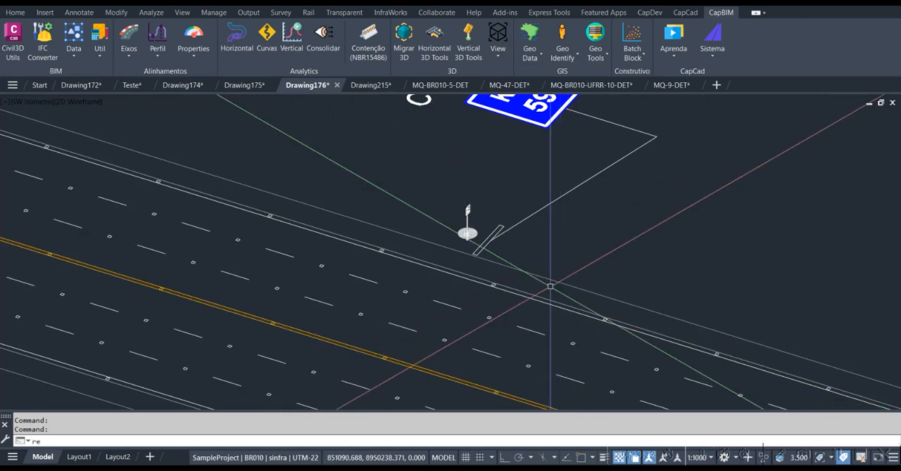
key("Escape")
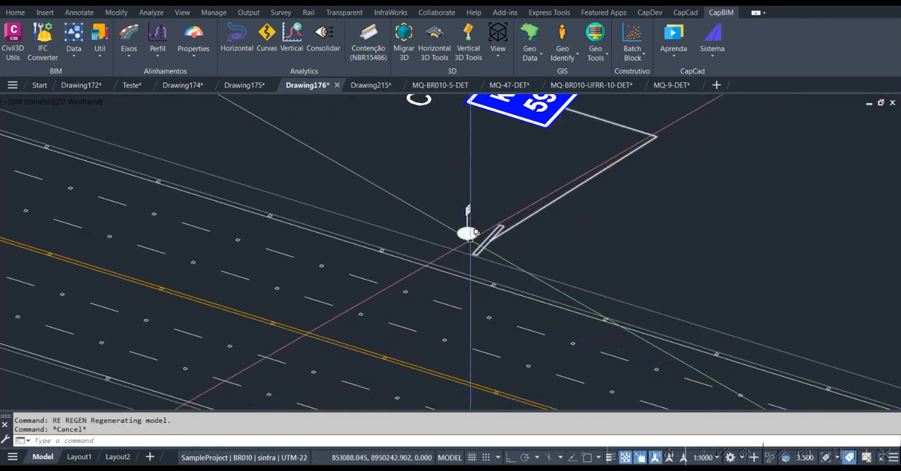
Show the km 59 sign's 3D model up close and set the visual style to Realistic
scroll(472, 236, "up", 4)
middle_click_drag(471, 237, 325, 364)
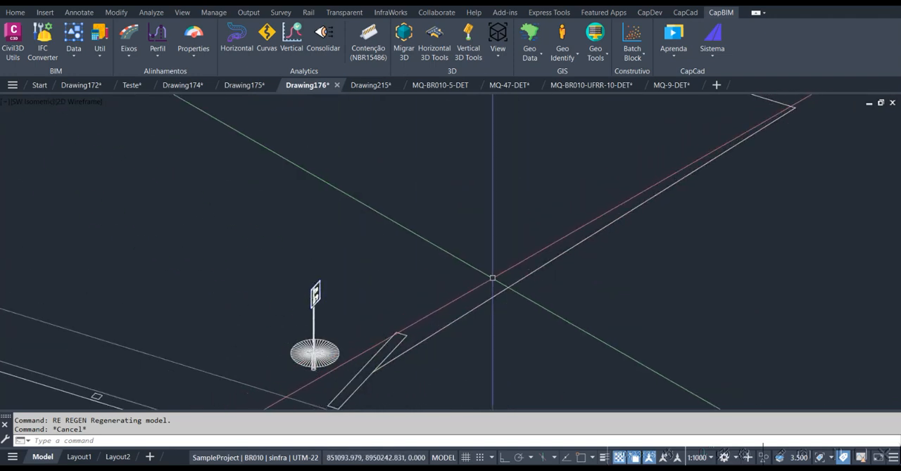
scroll(496, 260, "down", 4)
scroll(431, 308, "up", 10)
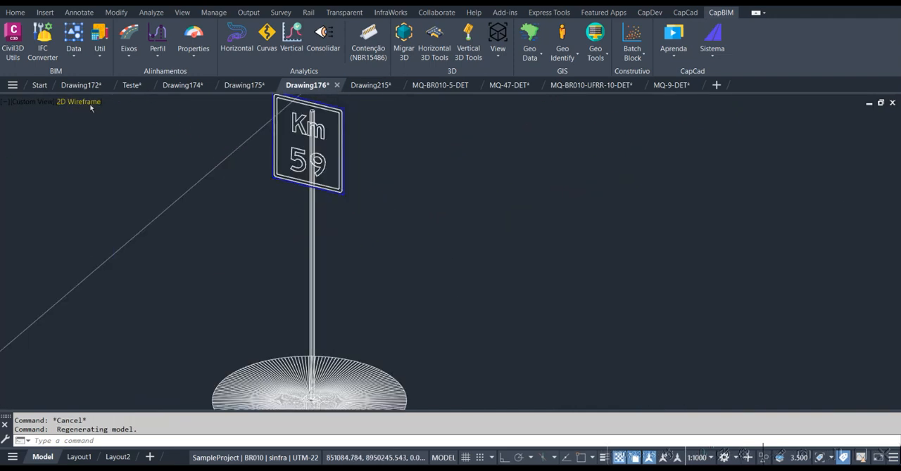
left_click(90, 106)
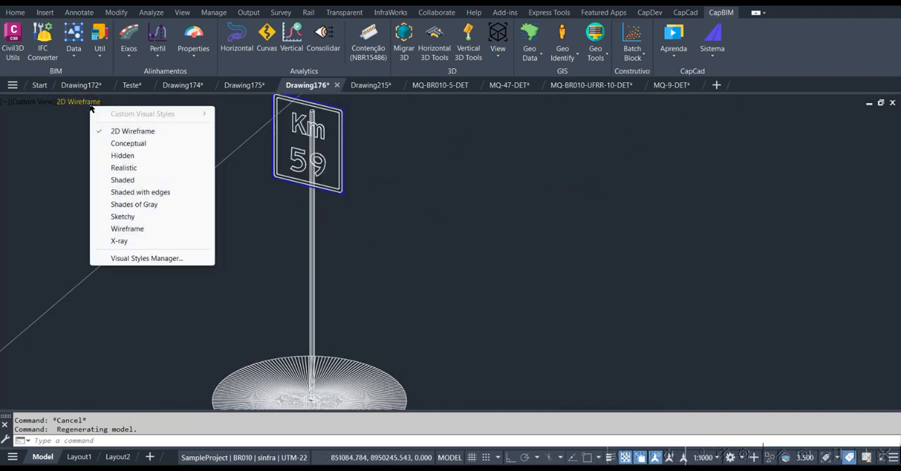
left_click(133, 167)
Locate the km 58 marker along the road and examine its 3D sign plate, post and base
scroll(352, 207, "down", 4)
scroll(288, 302, "down", 8)
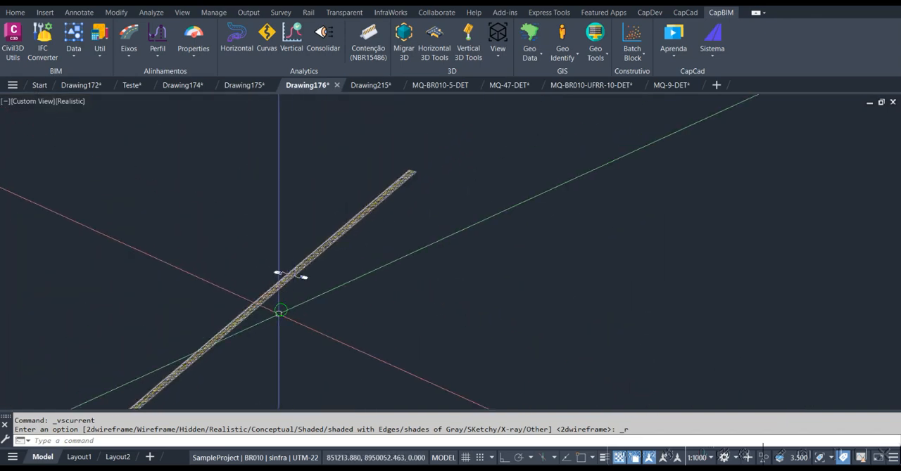
middle_click_drag(282, 303, 427, 121)
scroll(282, 227, "up", 8)
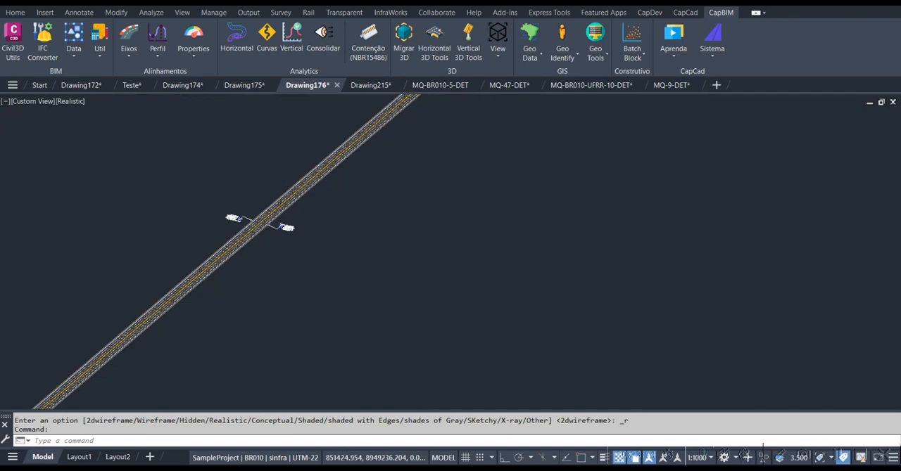
scroll(290, 149, "up", 6)
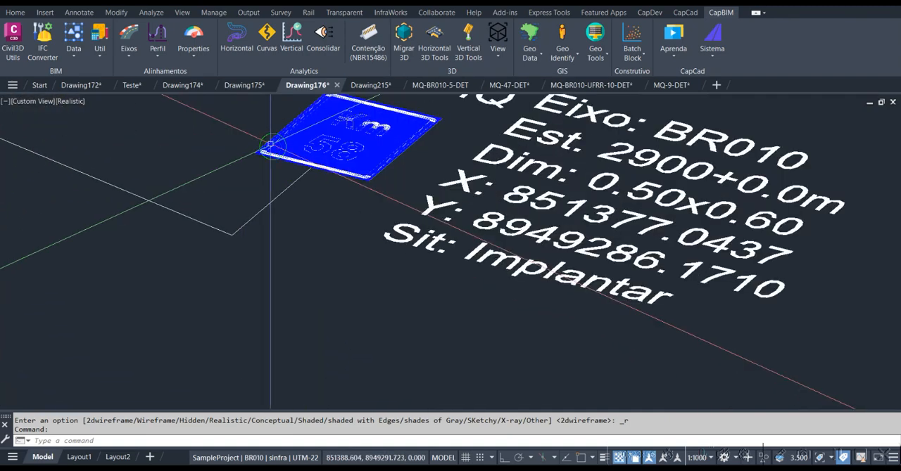
middle_click_drag(273, 149, 483, 228)
scroll(162, 132, "up", 8)
middle_click_drag(265, 186, 358, 215)
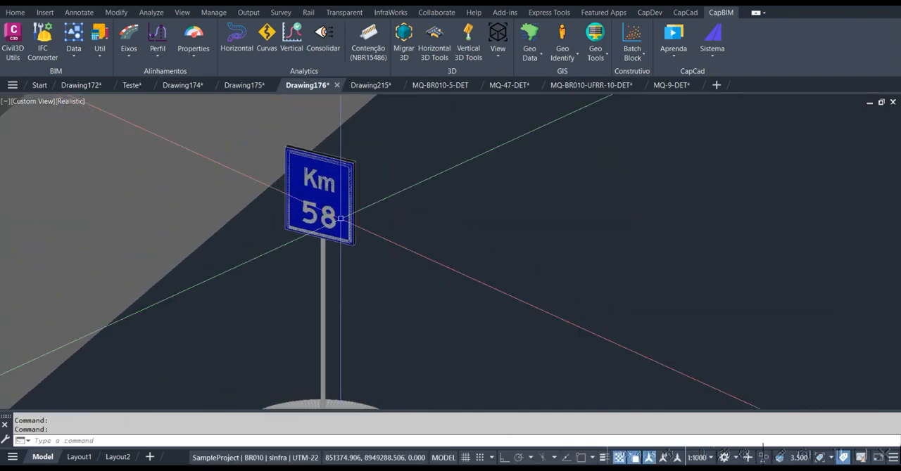
scroll(322, 213, "up", 3)
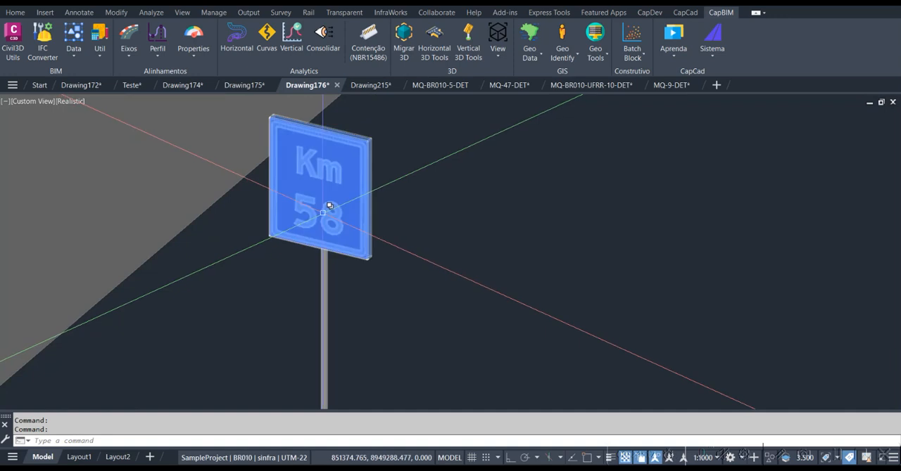
scroll(309, 225, "down", 6)
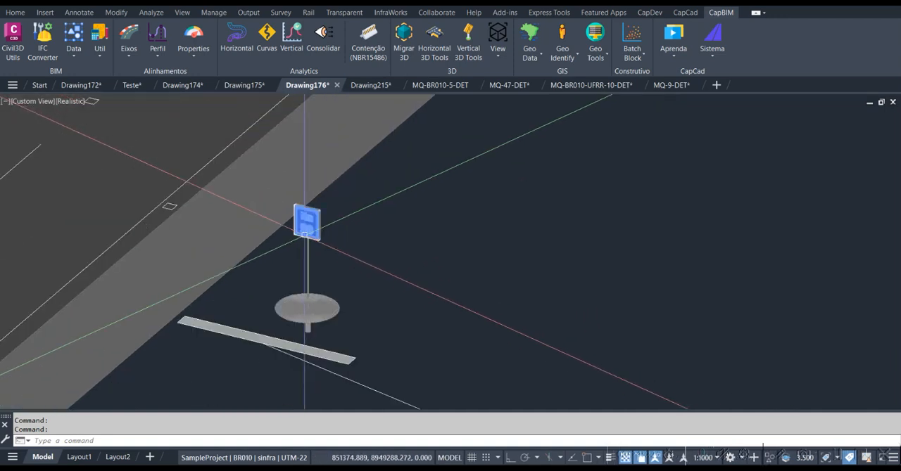
Compare the km 58 marker's 3D sign with its flat plate drawing, and view the marker positions along the whole road
scroll(305, 234, "down", 2)
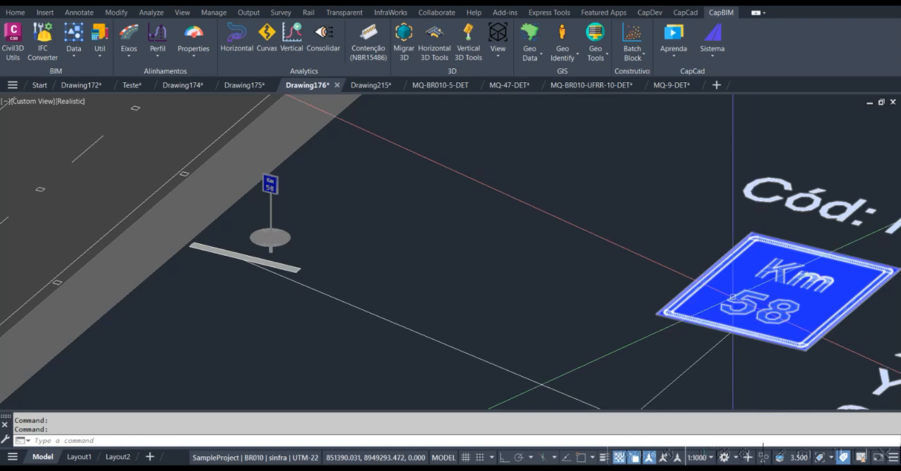
scroll(304, 187, "up", 6)
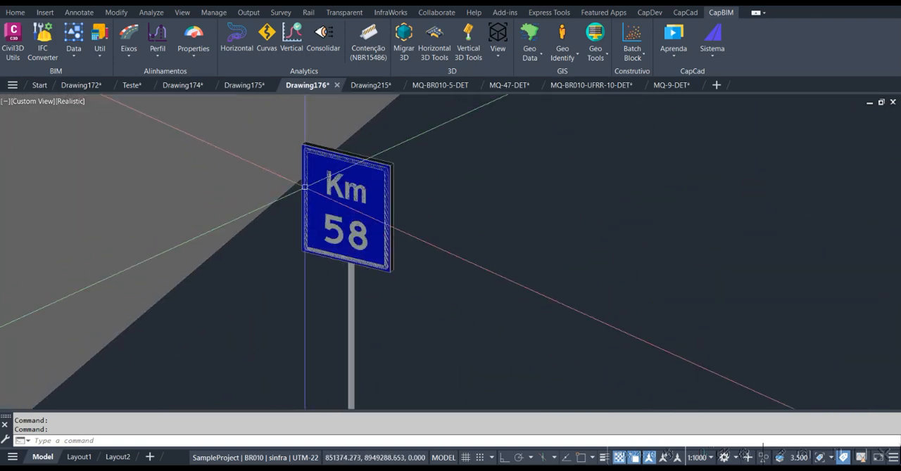
scroll(305, 211, "down", 8)
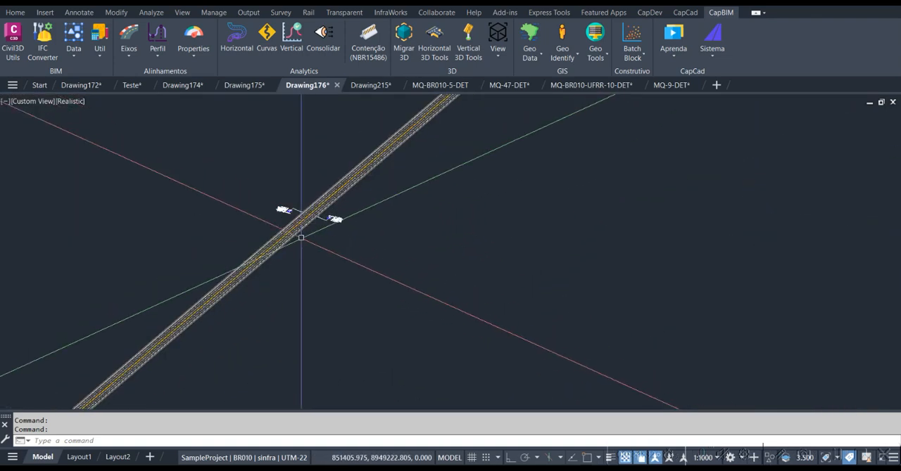
scroll(301, 238, "down", 10)
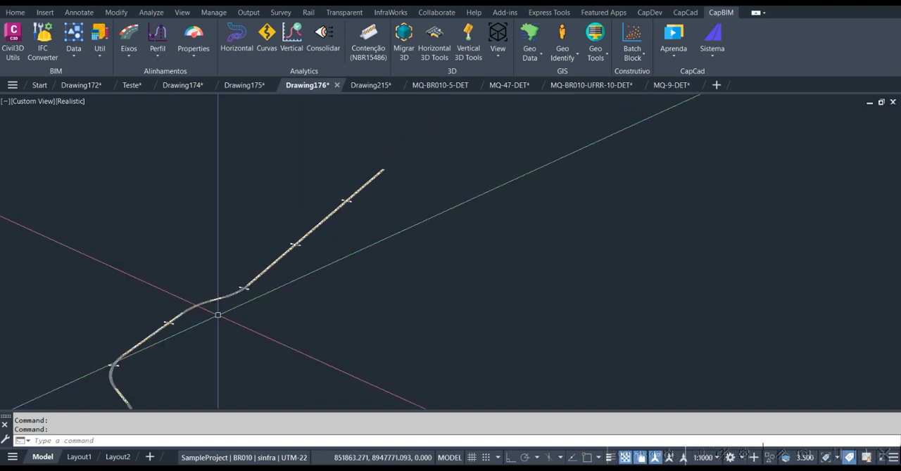
Examine the km 55 sign's 3D plate and post up close in the Object Viewer, and close the viewer
left_click(171, 322)
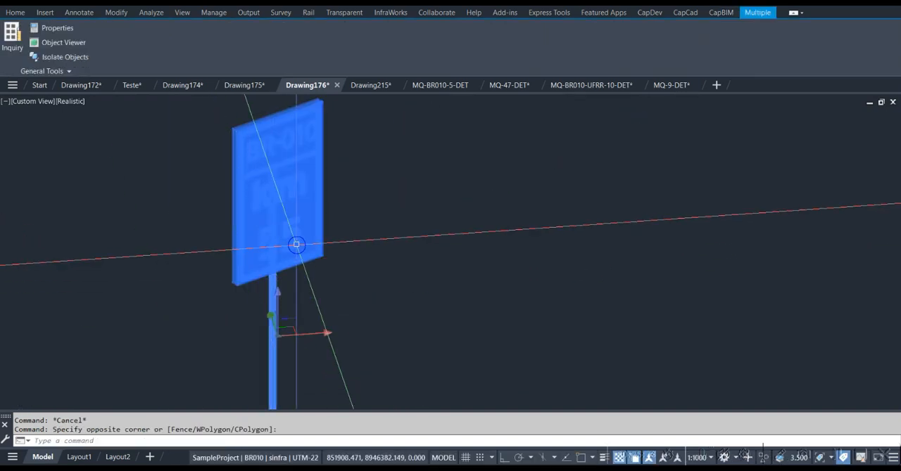
right_click(296, 244)
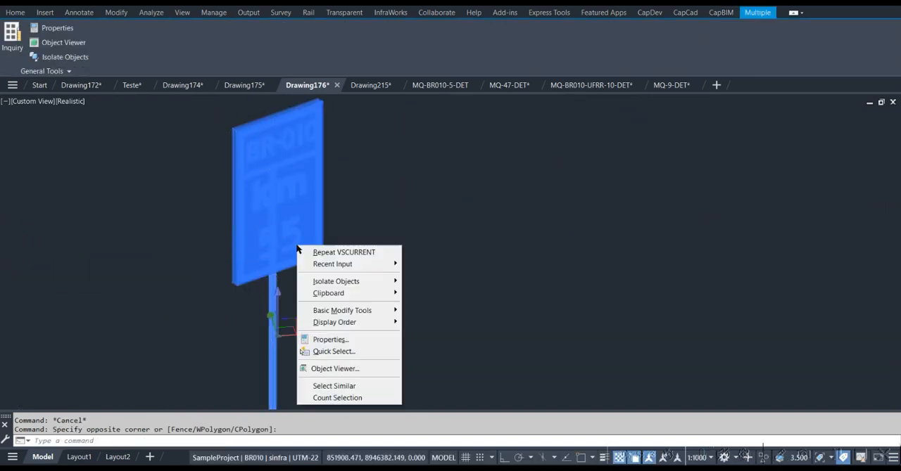
left_click(342, 368)
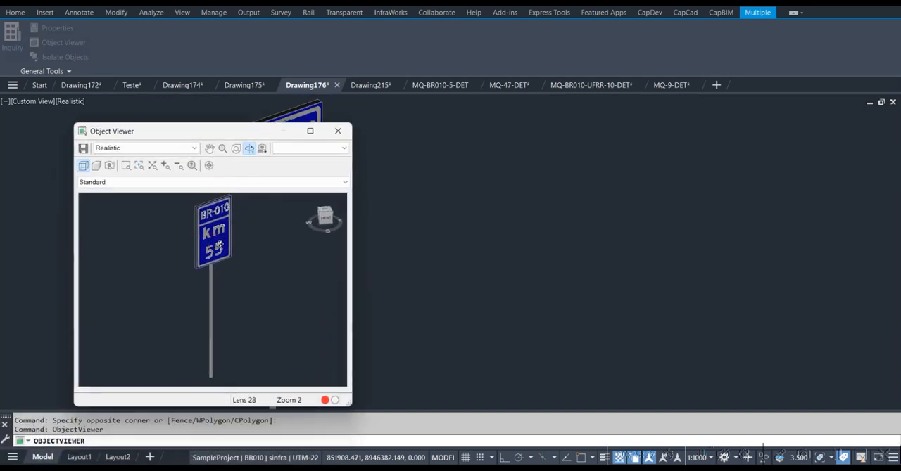
scroll(220, 245, "up", 3)
scroll(218, 243, "down", 5)
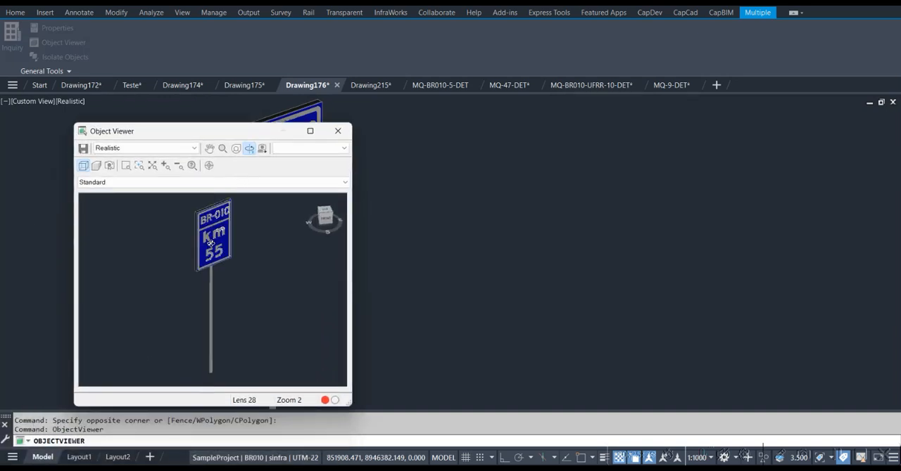
scroll(218, 254, "up", 8)
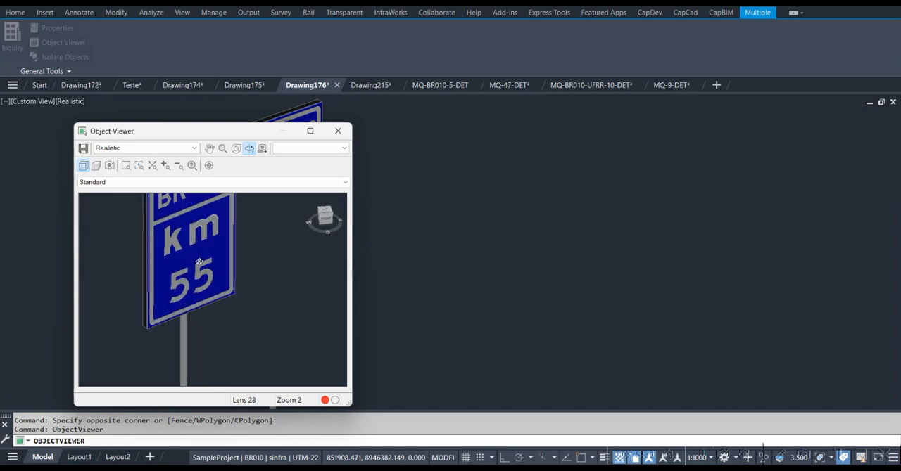
left_click_drag(205, 251, 274, 350)
left_click_drag(259, 302, 262, 275)
left_click(337, 131)
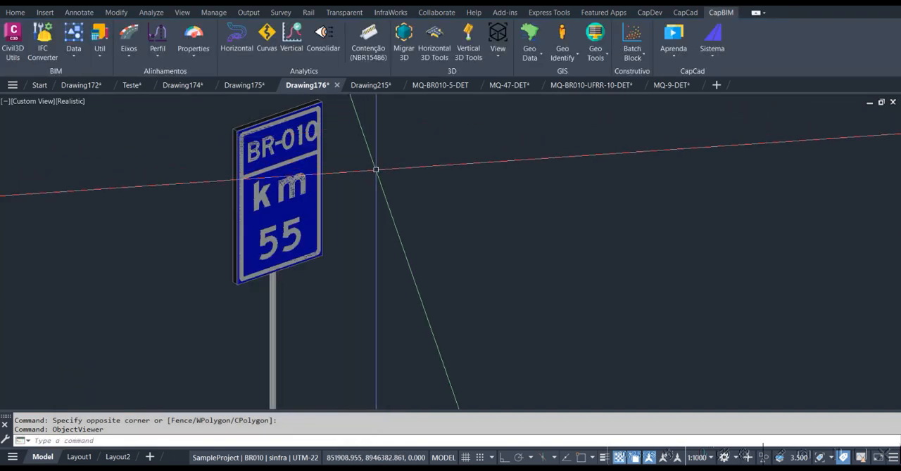
Show the km 55 sign plate's extended data with the value column widened, and clear the selection
mouse_move(358, 179)
middle_mouse_down("shift")
mouse_move(388, 208)
mouse_move(365, 190)
middle_mouse_up("shift")
left_click(369, 200)
key("ctrl+1")
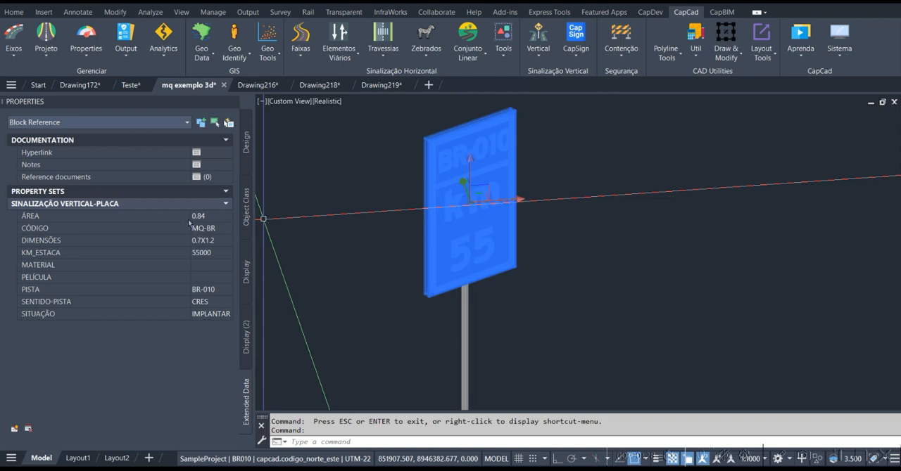
left_click_drag(190, 216, 159, 217)
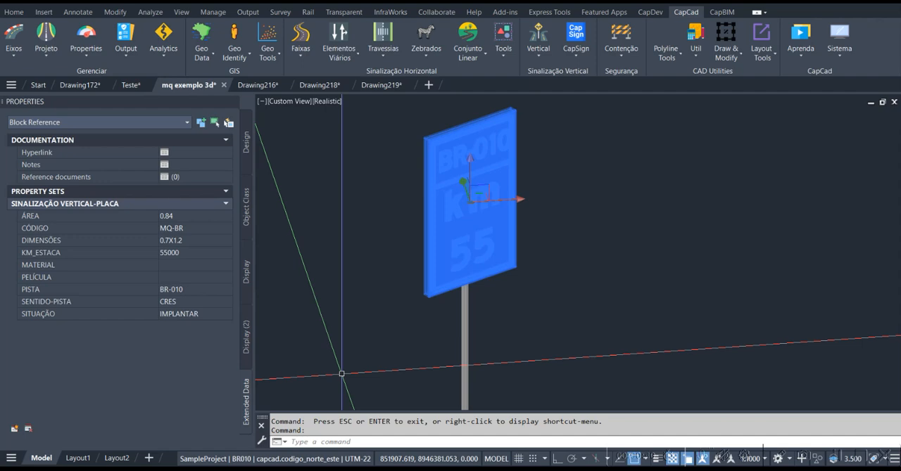
key("Escape")
Examine the km 55 sign's post and base in the 3D model
scroll(384, 274, "down", 10)
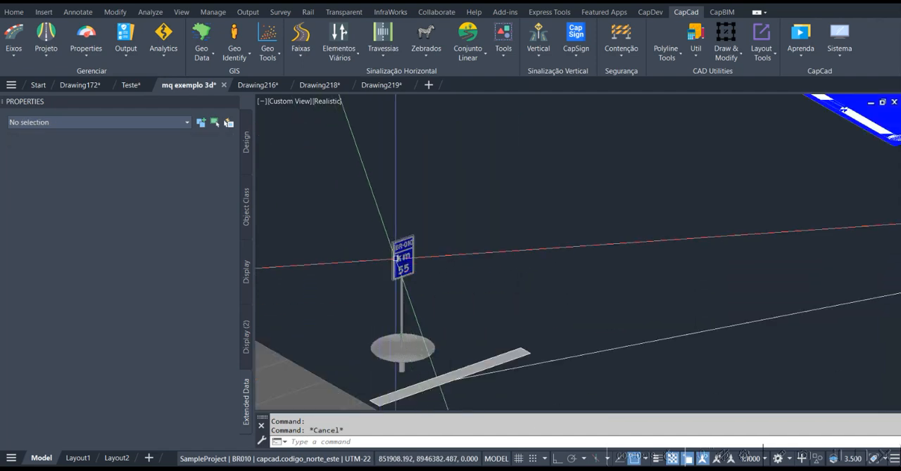
middle_click_drag(456, 235, 365, 302)
left_click(507, 226)
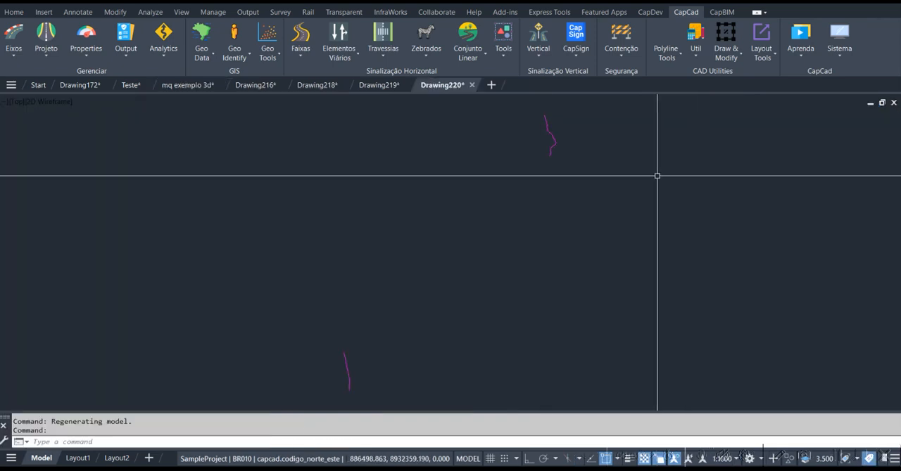
Open the batch sign insertion assistant beside the alignment in Drawing220 and load the sample of MQs with attributes
scroll(557, 131, "up", 5)
scroll(557, 130, "up", 4)
middle_click_drag(528, 131, 440, 228)
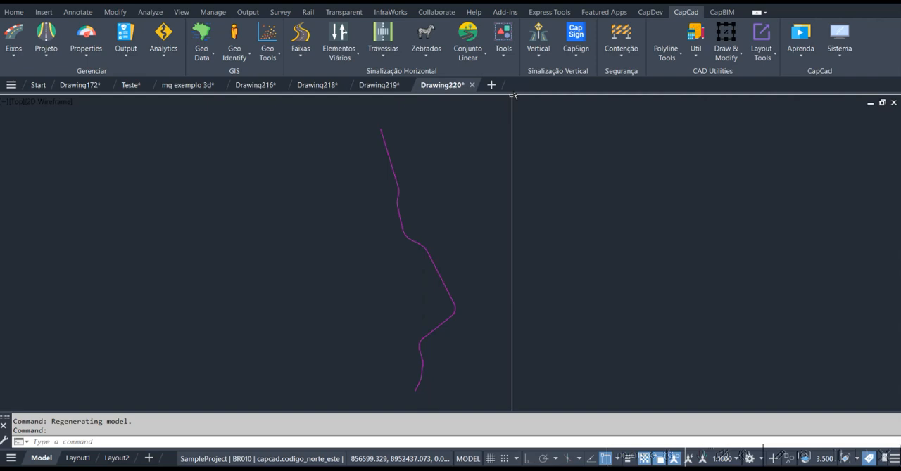
left_click(540, 54)
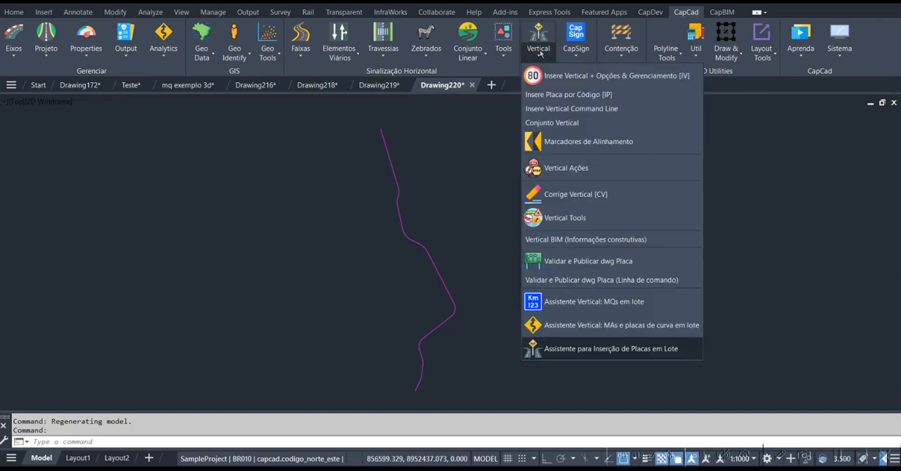
left_click(546, 349)
left_click_drag(315, 14, 542, 22)
mouse_move(433, 173)
middle_mouse_down()
mouse_move(420, 195)
mouse_move(291, 191)
mouse_move(285, 171)
middle_mouse_up()
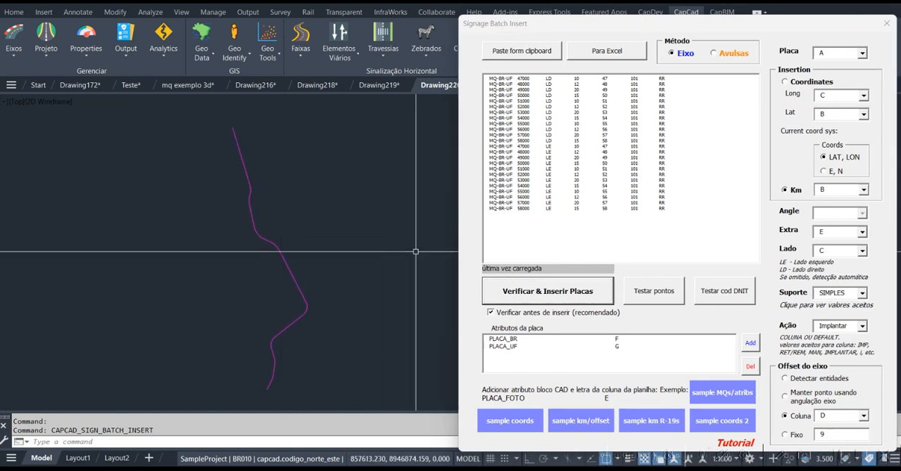
left_click(731, 398)
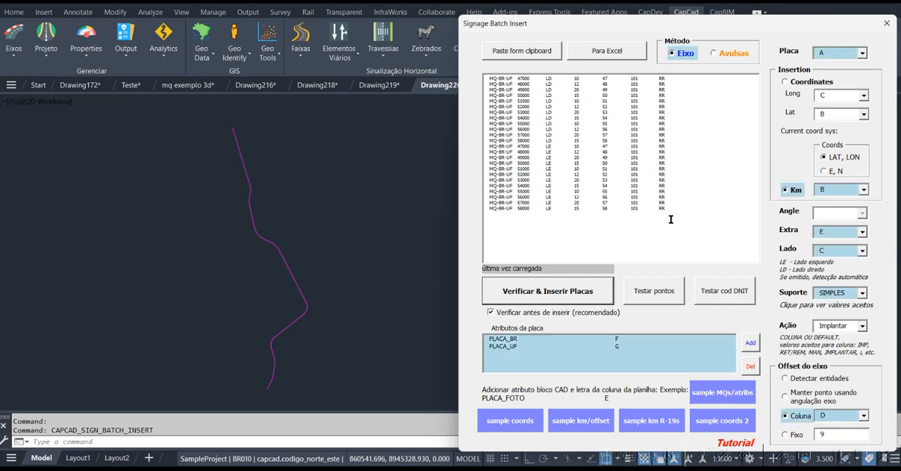
Export the sign list to Excel and review its code, km, side, offset, extra, BR and UF columns, and minimise the workbook
left_click(601, 55)
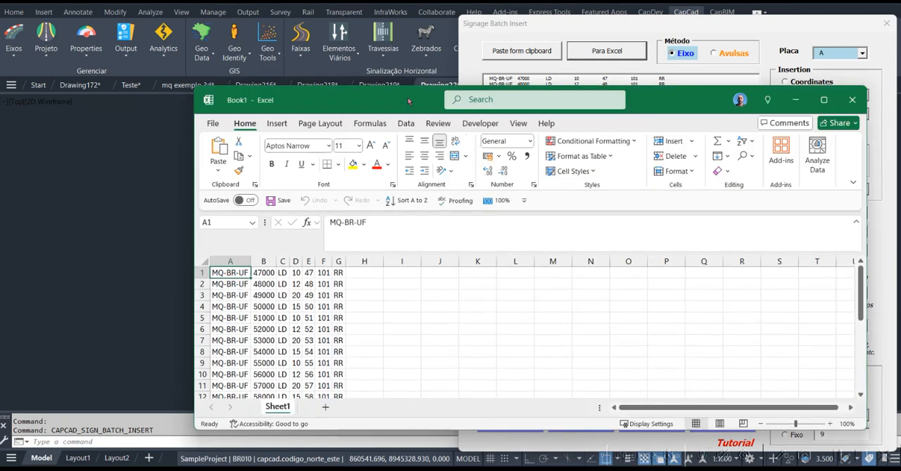
left_click_drag(228, 275, 222, 319)
left_click_drag(264, 273, 264, 329)
left_click_drag(285, 273, 285, 308)
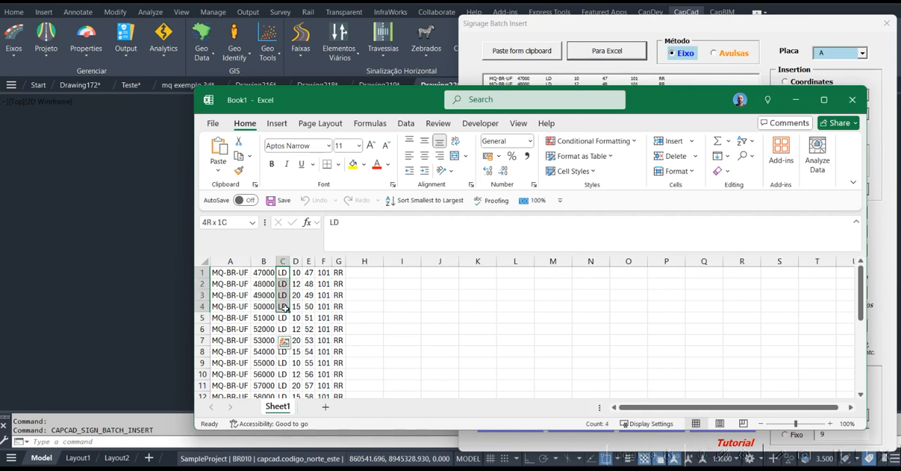
left_click_drag(295, 276, 294, 328)
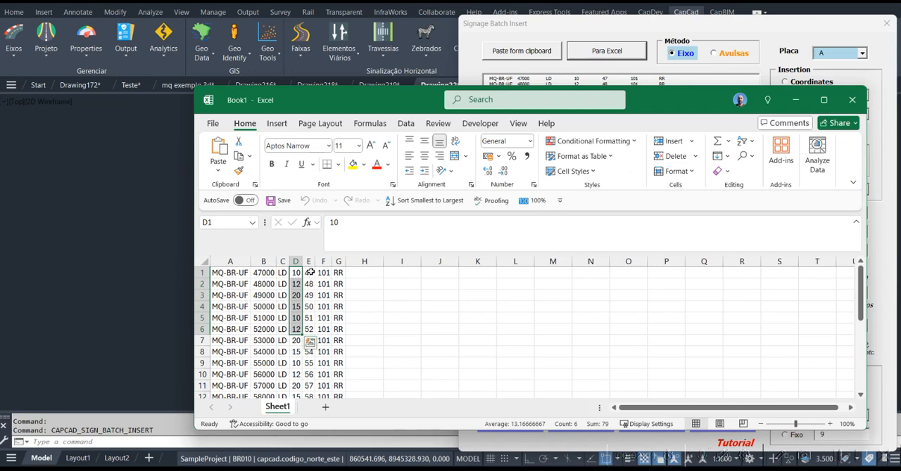
left_click_drag(310, 273, 310, 320)
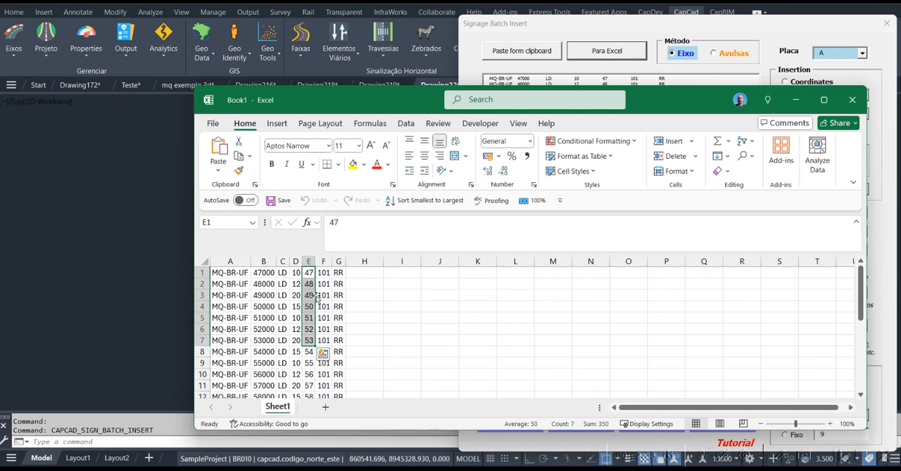
left_click_drag(325, 284, 324, 340)
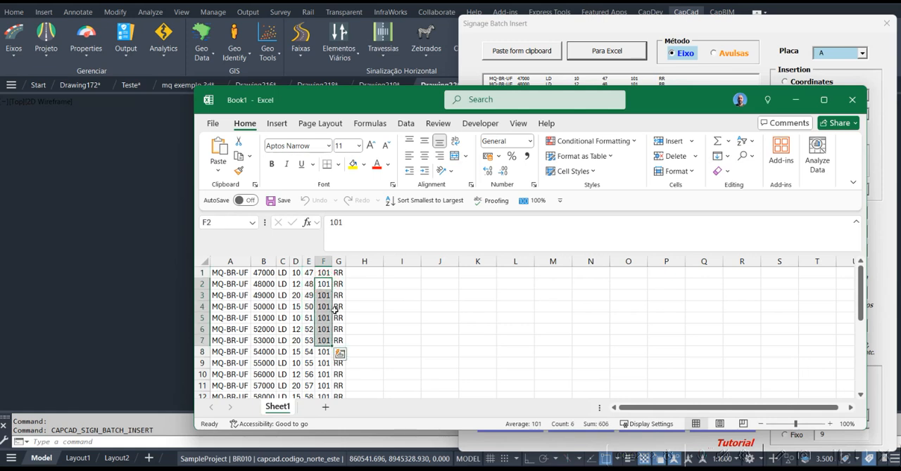
left_click_drag(339, 294, 332, 344)
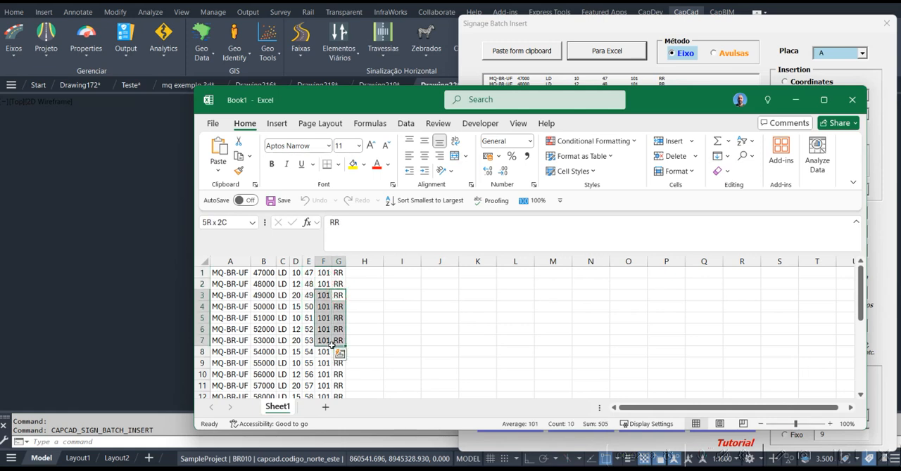
left_click(799, 100)
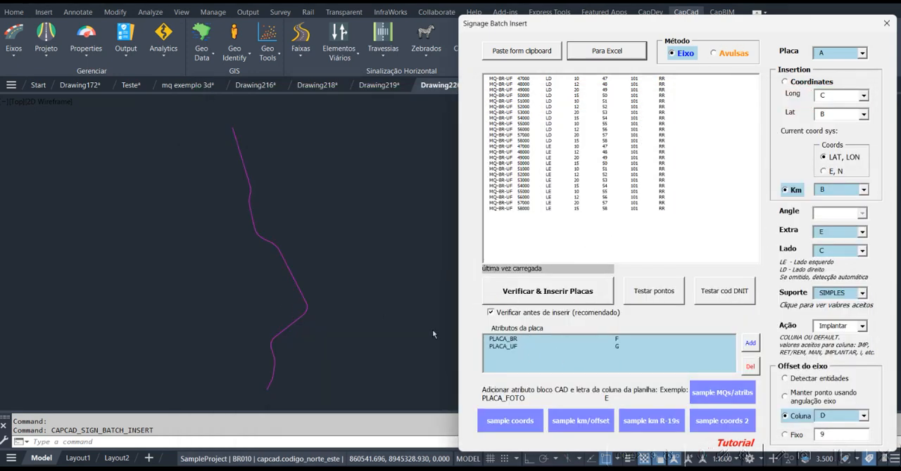
Insert the listed MQ-BR-UF signs in batch along the alignment, and close the insertion report and the assistant
left_click_drag(701, 27, 684, 22)
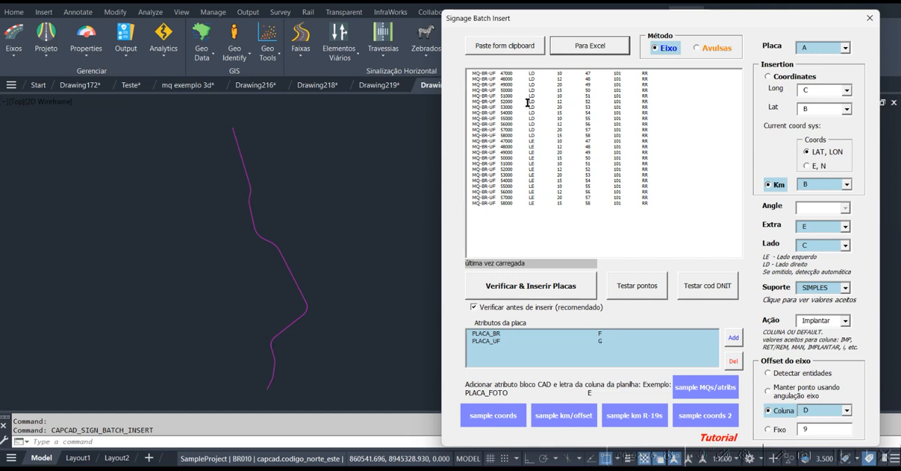
left_click(479, 310)
left_click(509, 288)
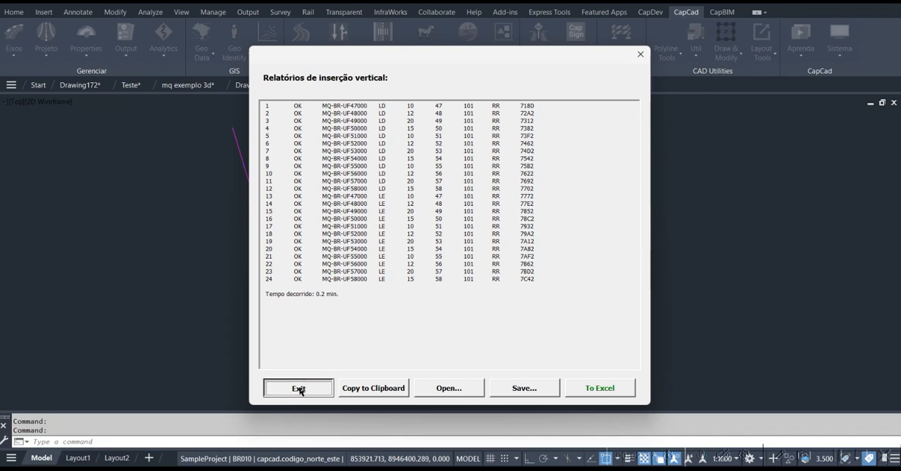
left_click(299, 390)
left_click(657, 16)
Examine the inserted km 53 signs on both sides of the alignment, including their BR, km and UF texts
scroll(265, 275, "up", 6)
middle_click_drag(291, 357, 233, 149)
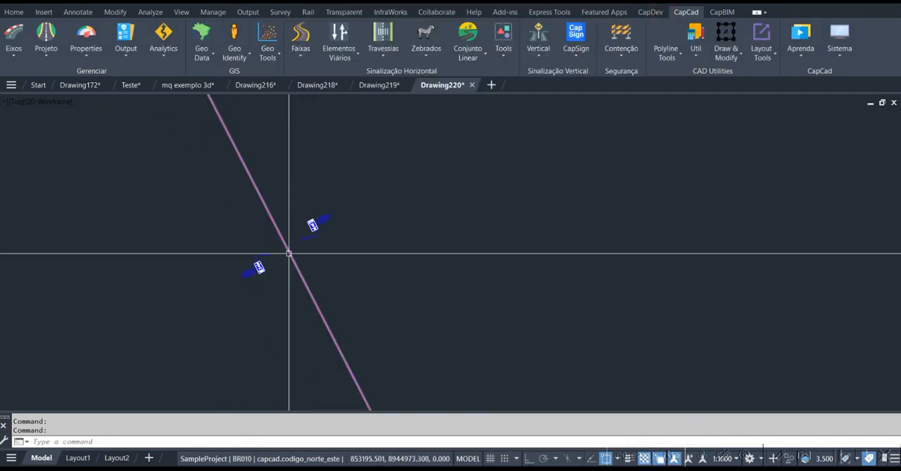
scroll(295, 255, "up", 6)
key("Escape")
middle_click_drag(311, 177, 281, 217)
scroll(281, 216, "down", 2)
scroll(288, 218, "up", 2)
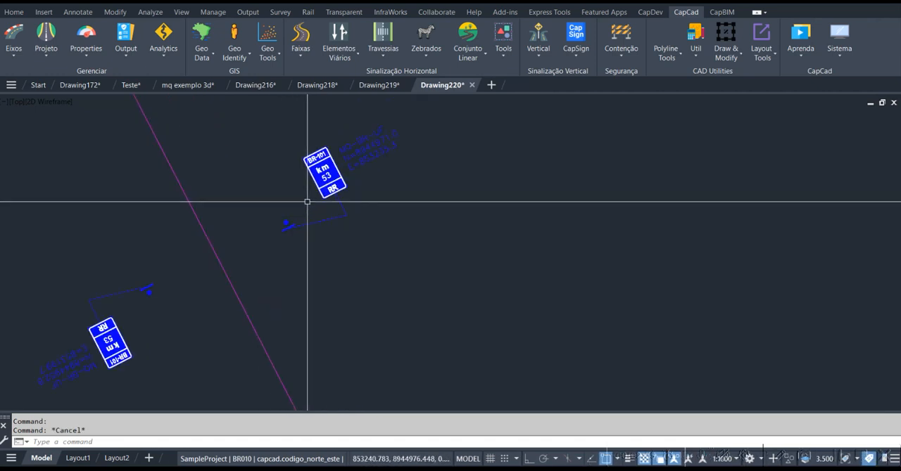
scroll(348, 165, "up", 3)
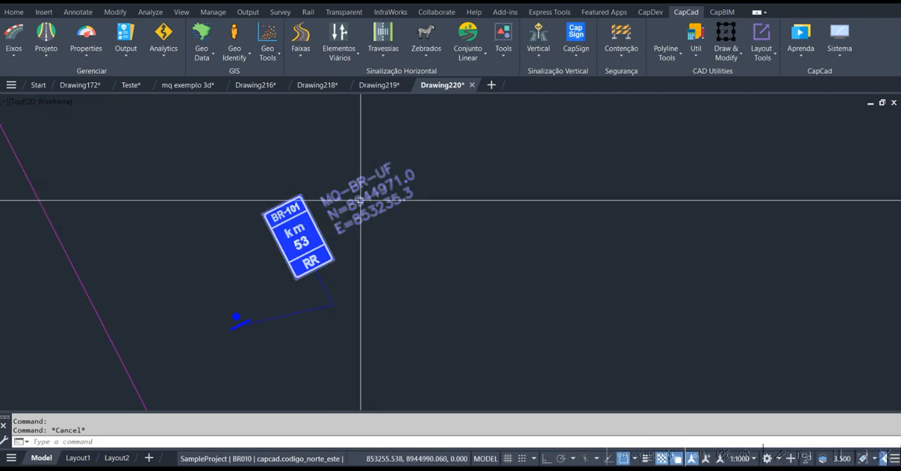
Check the distribution of the inserted kilometre signs along the whole alignment
scroll(359, 200, "down", 5)
scroll(361, 200, "down", 2)
middle_click_drag(413, 190, 345, 217)
scroll(346, 218, "down", 4)
key("Escape")
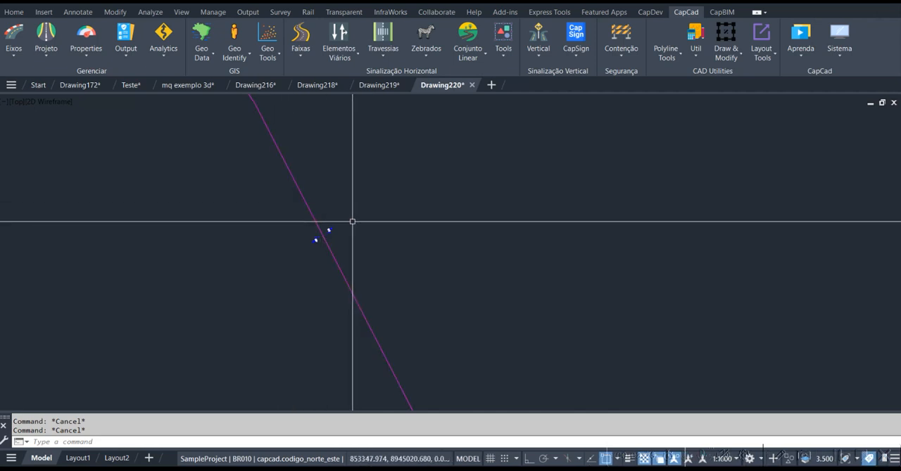
scroll(323, 233, "down", 6)
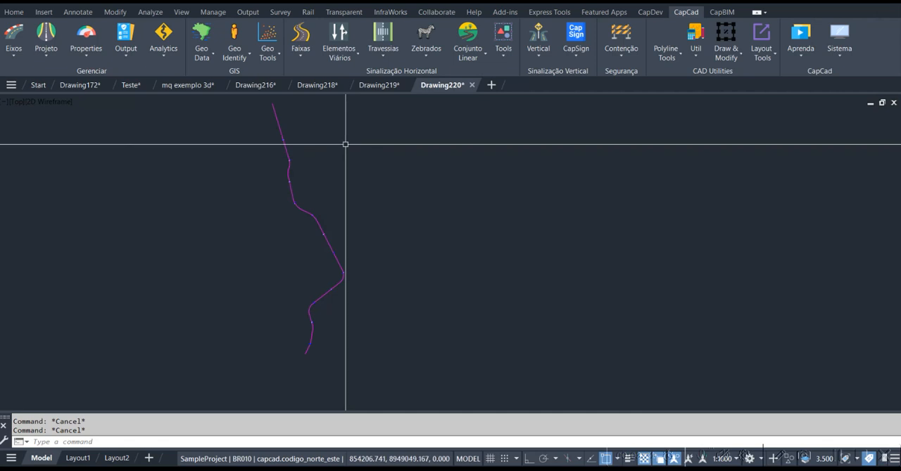
scroll(269, 140, "up", 3)
mouse_move(283, 141)
middle_mouse_down()
mouse_move(316, 190)
mouse_move(454, 160)
middle_mouse_up()
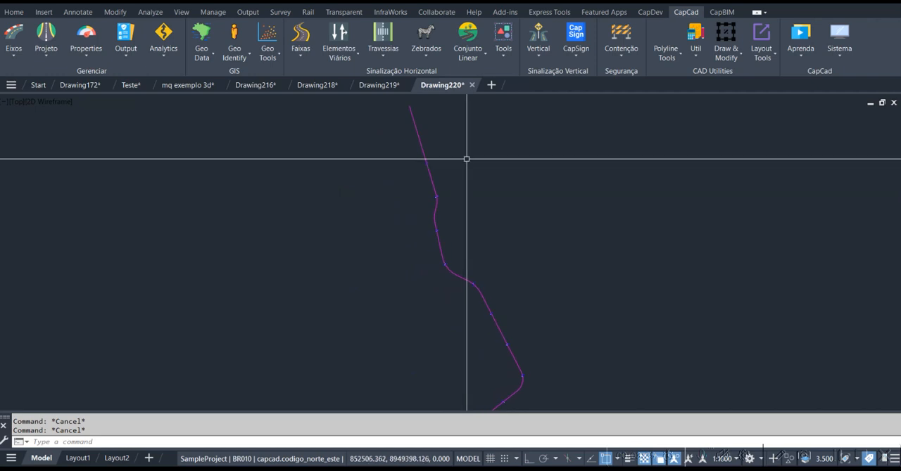